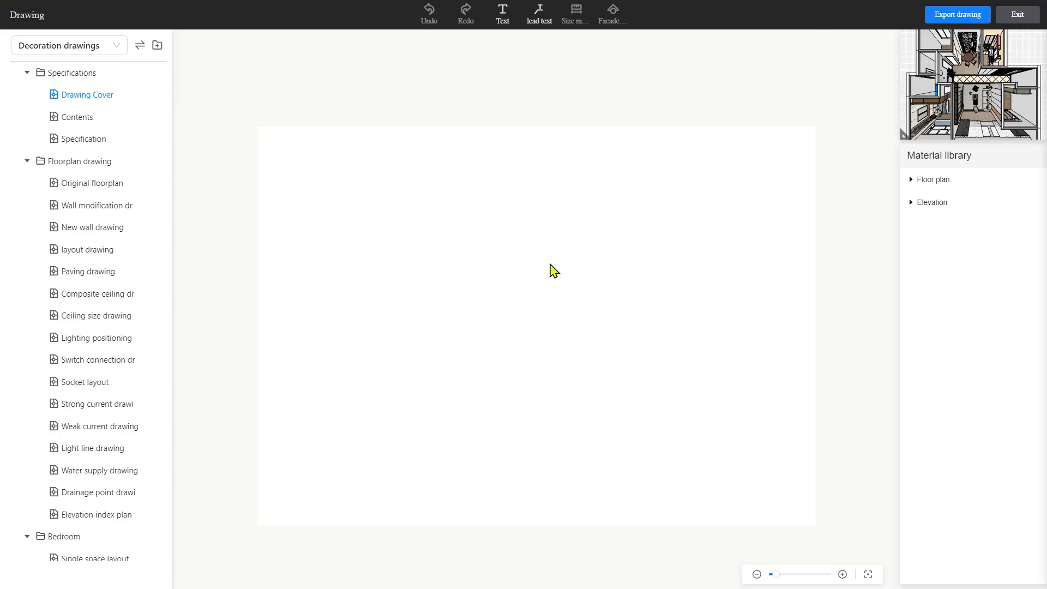
Look through the decoration drawings list and view the Contents, Specification and Original floorplan sheets
scroll(94, 297, "down", 5)
scroll(96, 300, "down", 9)
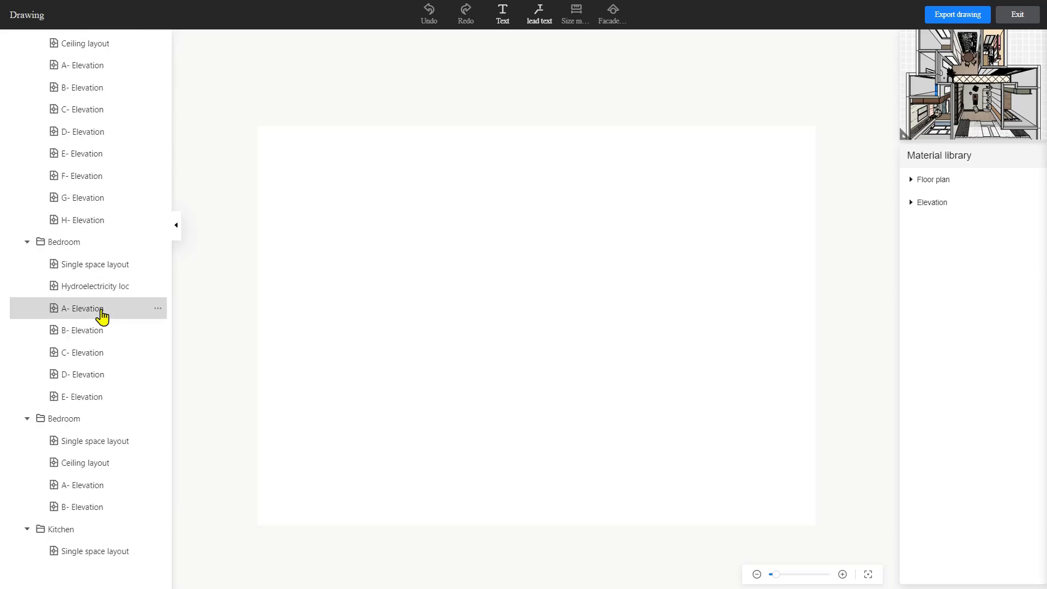
scroll(103, 305, "up", 14)
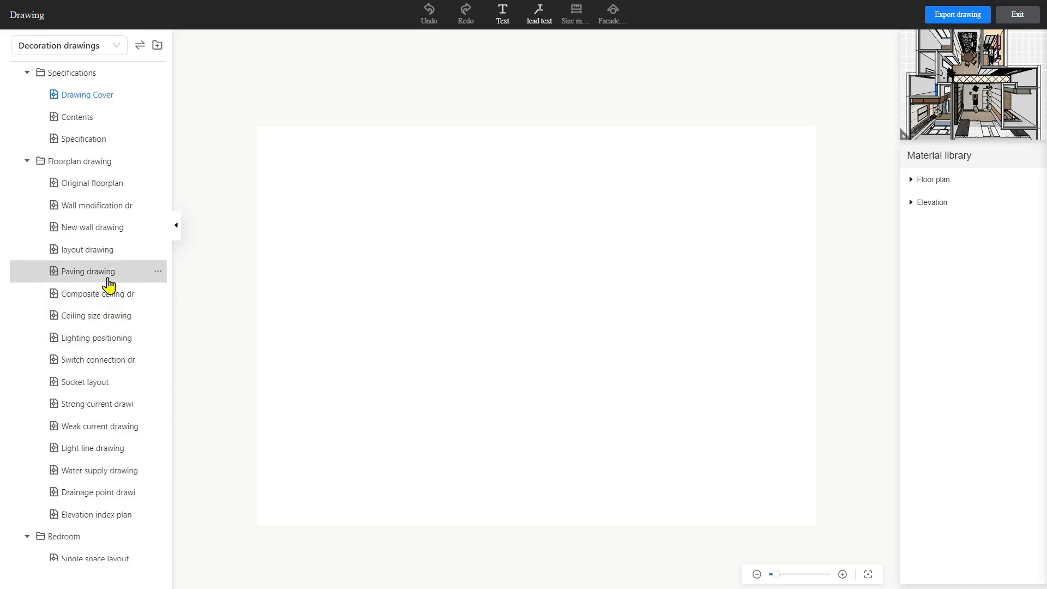
left_click(113, 121)
left_click(113, 140)
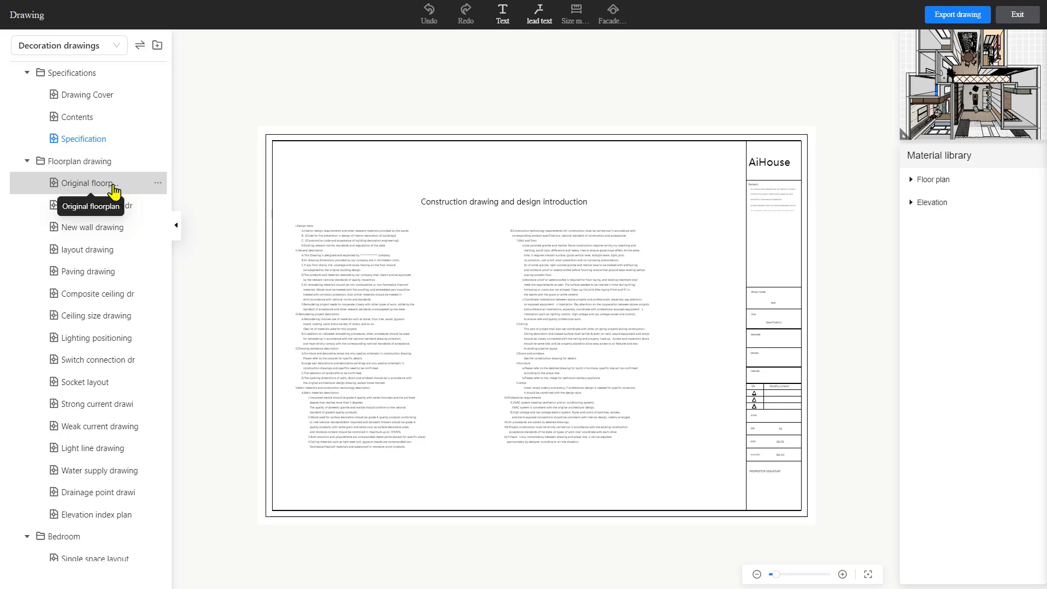
left_click(113, 190)
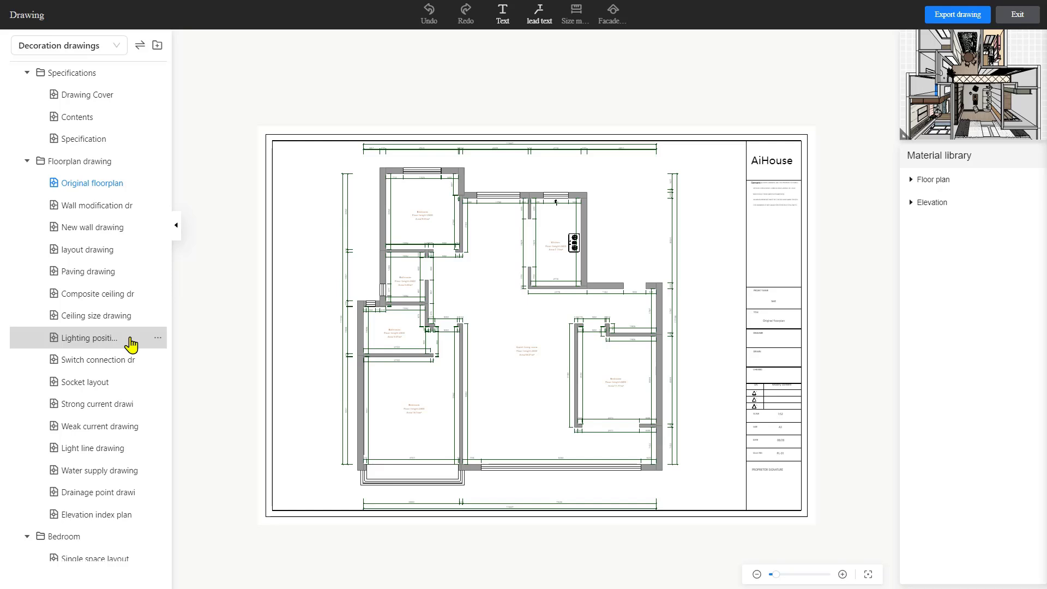
View the guest living room's single space layout and examine its elevation index markers up close
scroll(131, 341, "down", 3)
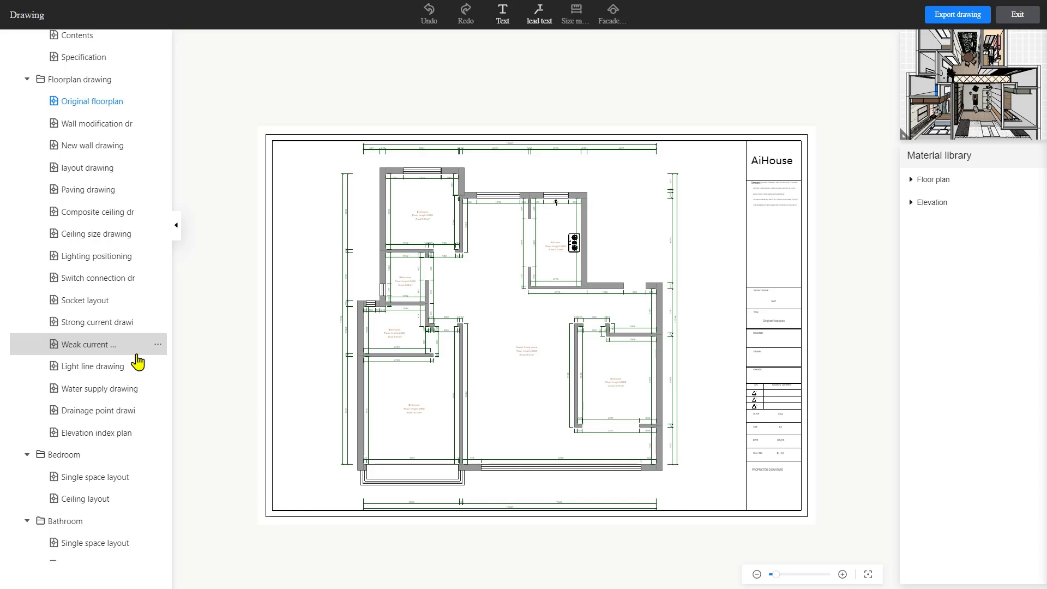
scroll(126, 295, "down", 5)
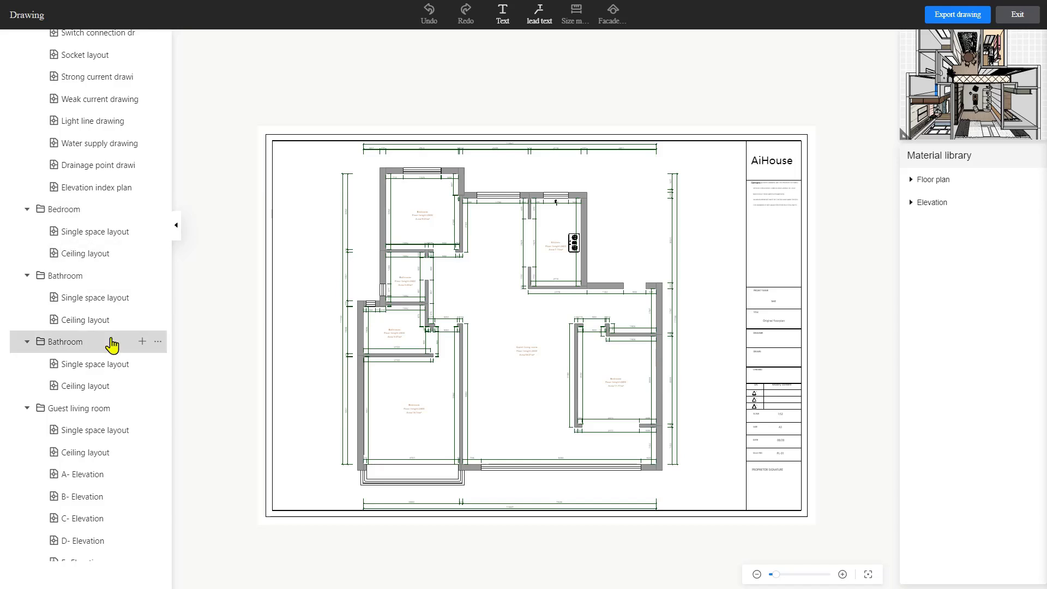
scroll(112, 344, "down", 5)
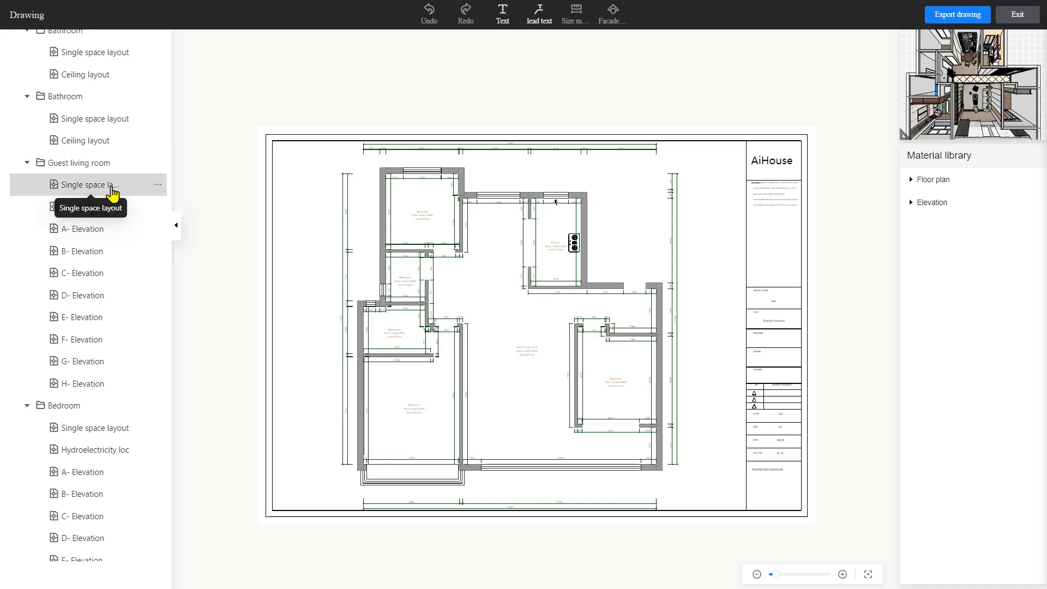
left_click(111, 188)
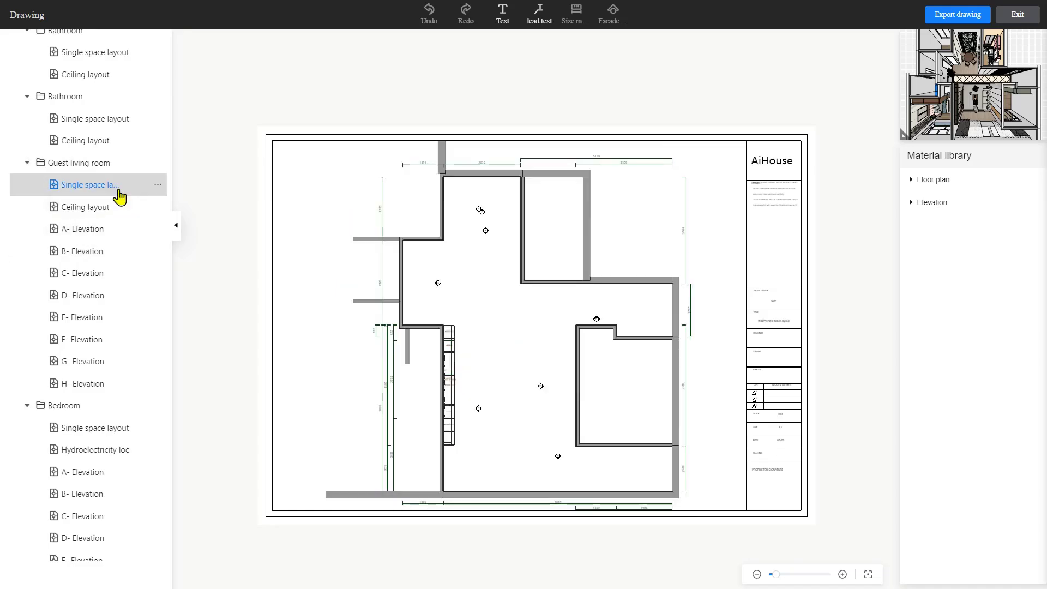
scroll(507, 341, "up", 2)
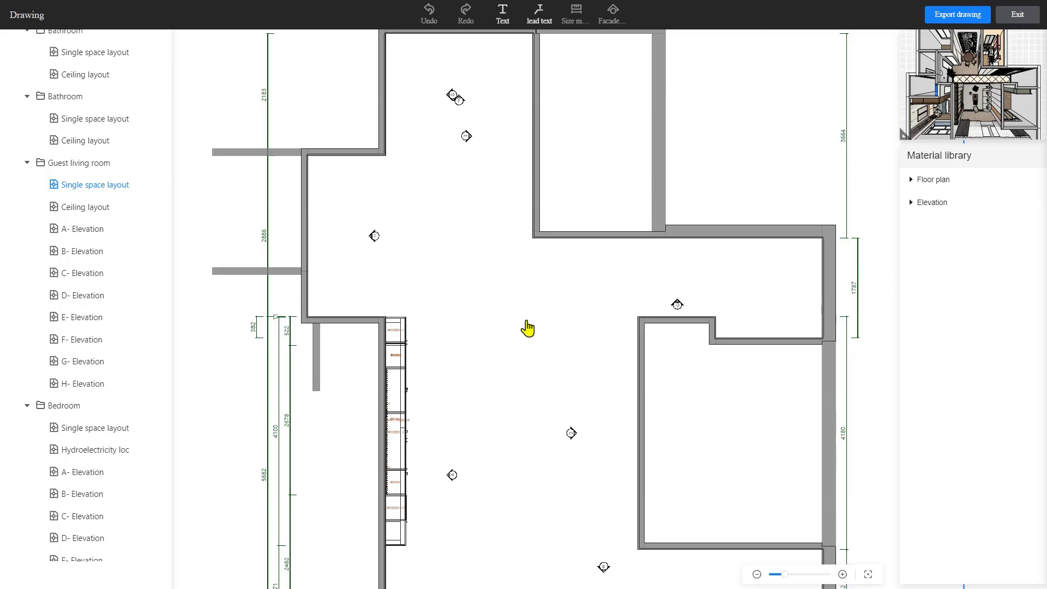
scroll(528, 327, "up", 2)
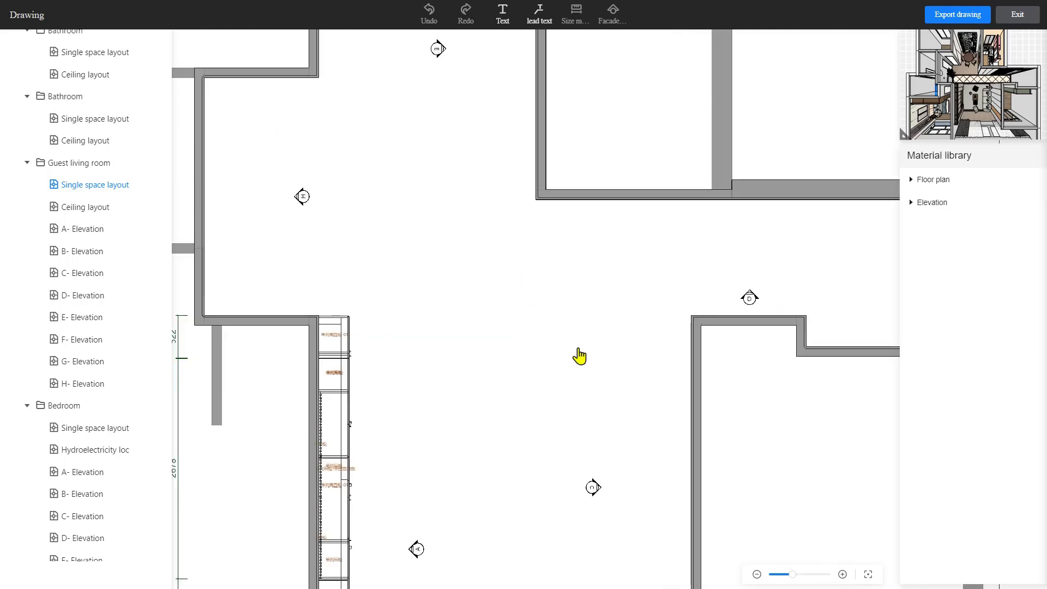
scroll(578, 354, "down", 1)
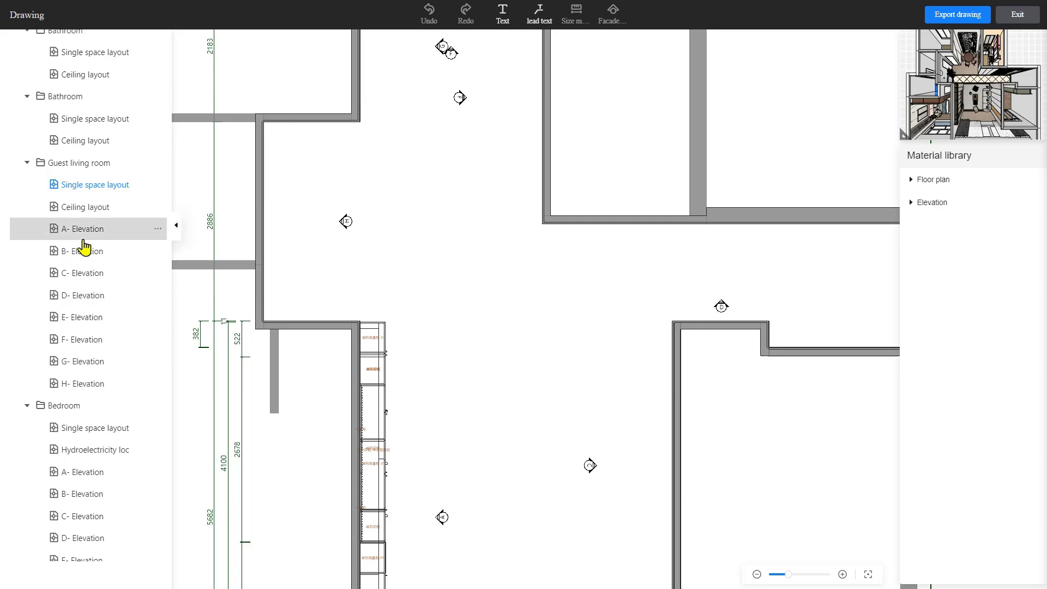
View the guest living room's A-Elevation sheet and return to that room's single space layout
scroll(609, 351, "down", 5)
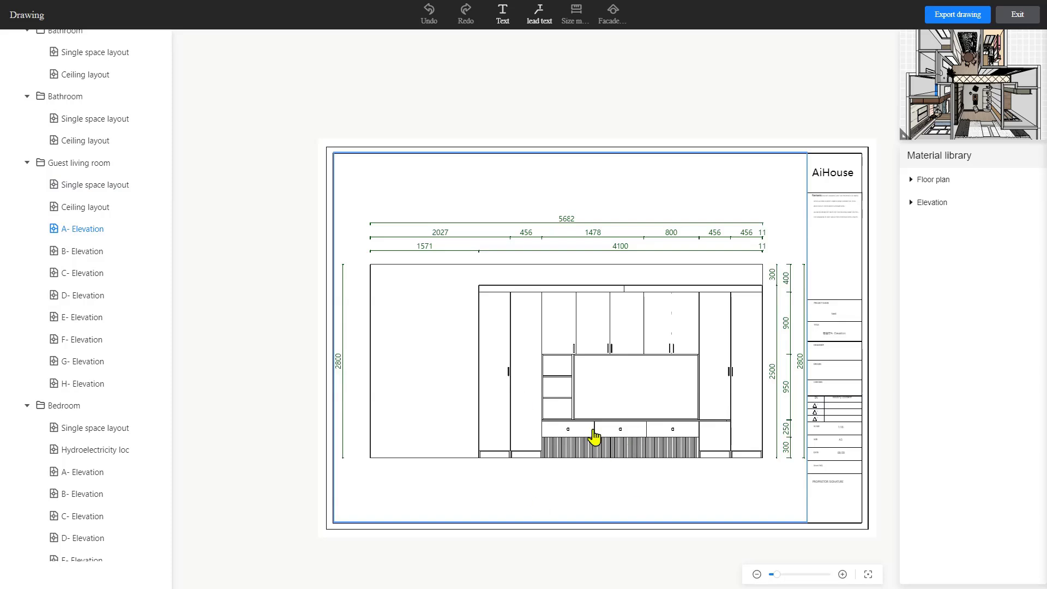
left_click(92, 187)
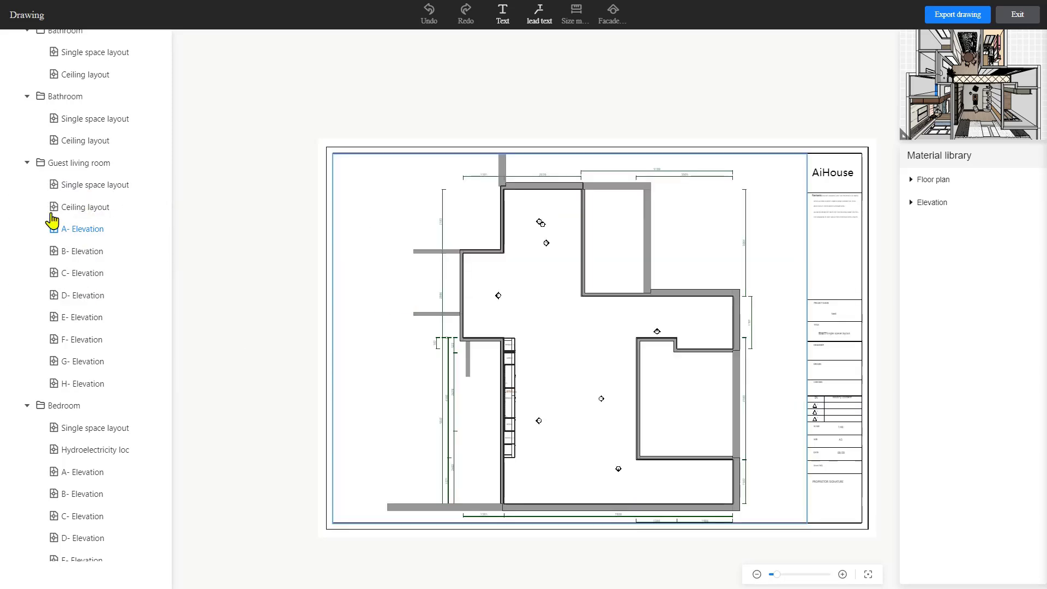
left_click(79, 186)
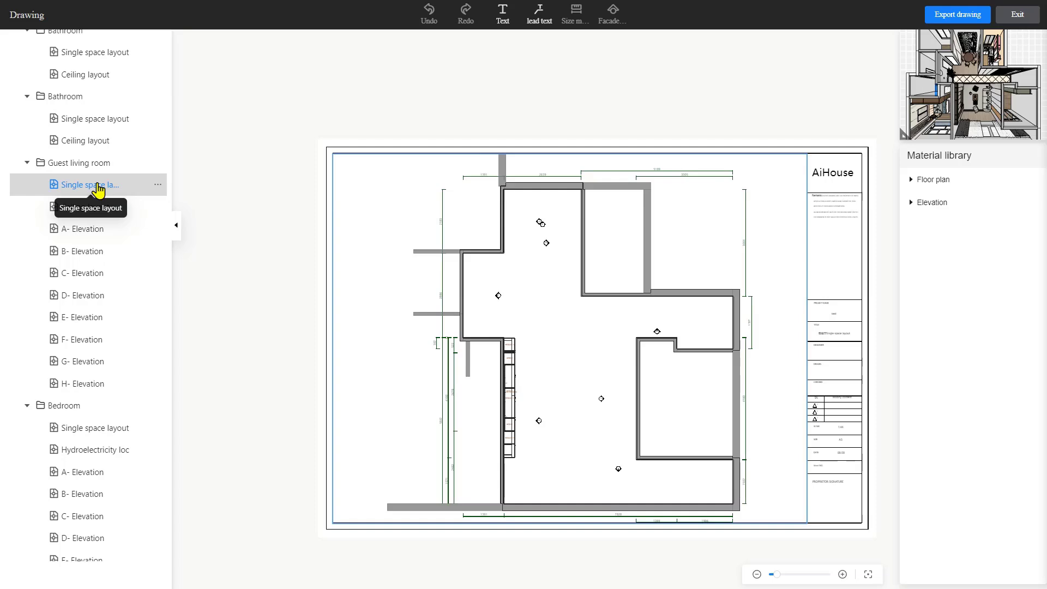
Edit the floor plan view, shift both long boundaries of elevation marker A's range slightly towards the room's interior, and leave view editing
scroll(511, 418, "up", 5)
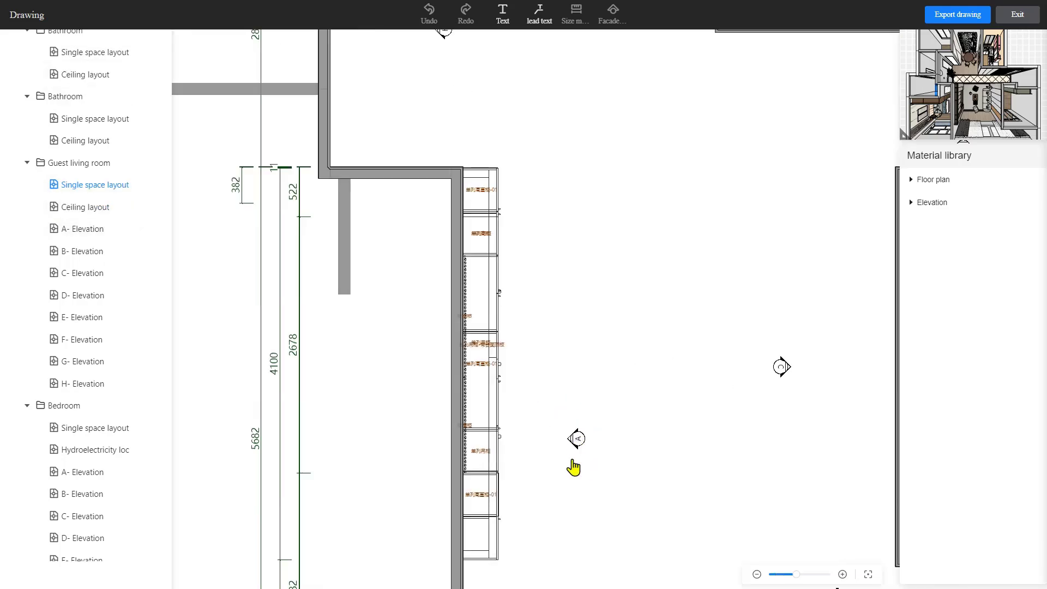
scroll(672, 391, "down", 1)
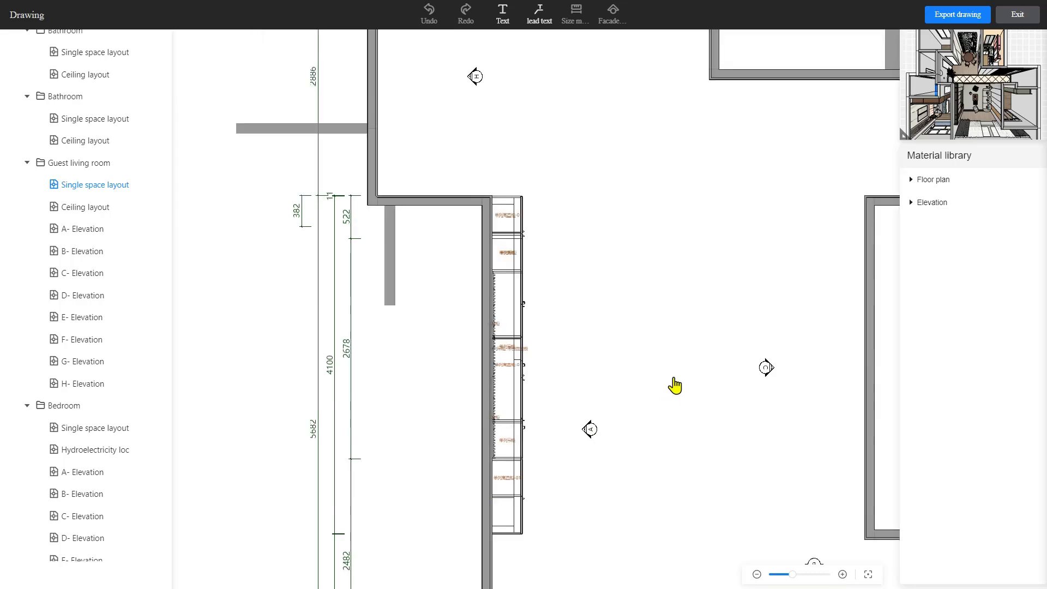
left_click(594, 441)
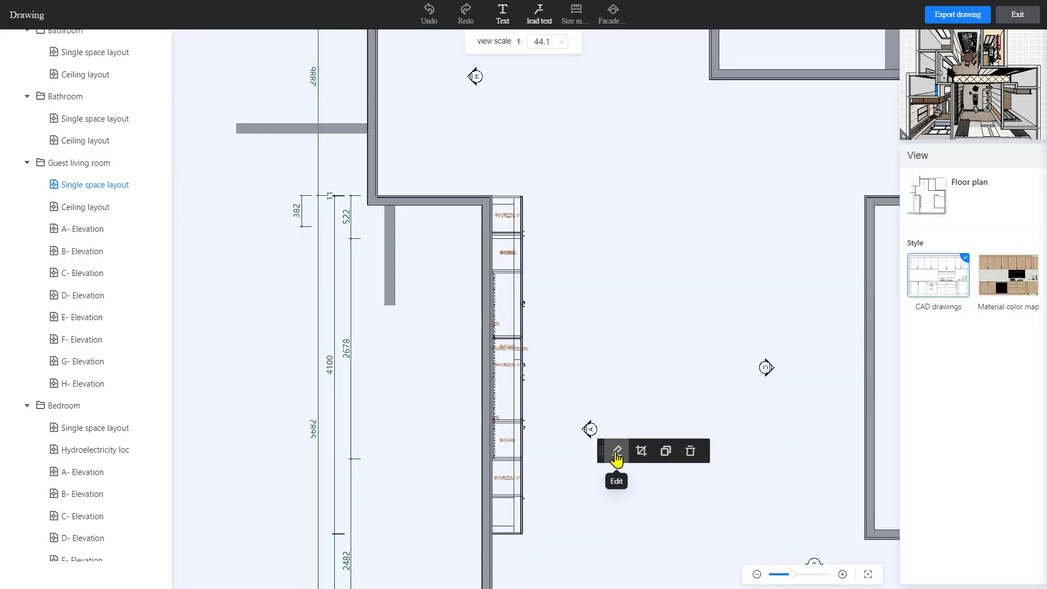
left_click(616, 452)
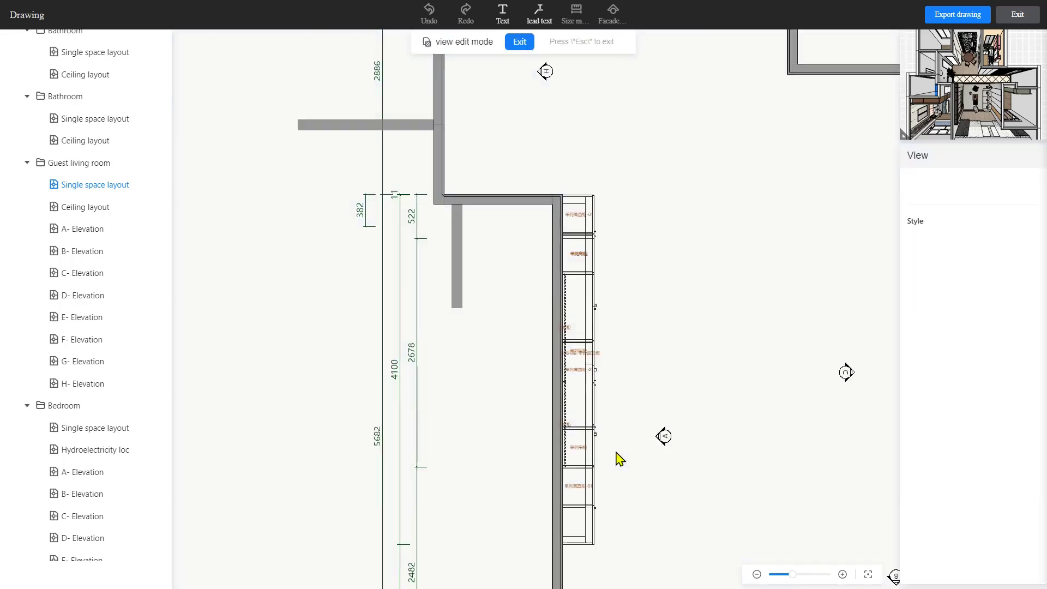
left_click(663, 436)
scroll(711, 454, "down", 3)
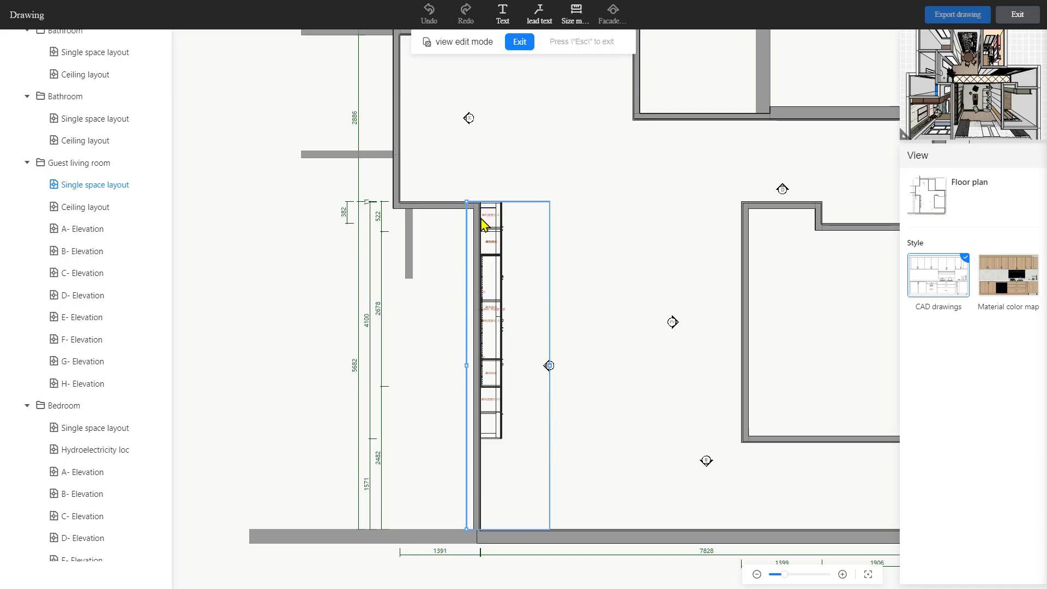
mouse_move(466, 365)
left_mouse_down()
mouse_move(508, 366)
mouse_move(472, 366)
left_mouse_up()
left_click_drag(549, 366, 559, 369)
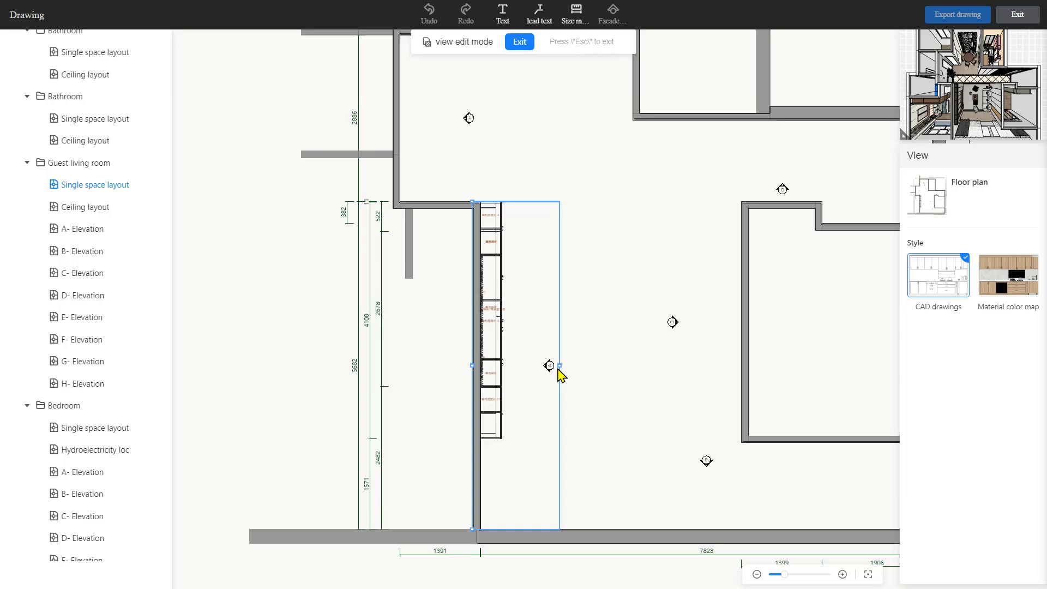
scroll(572, 480, "down", 5)
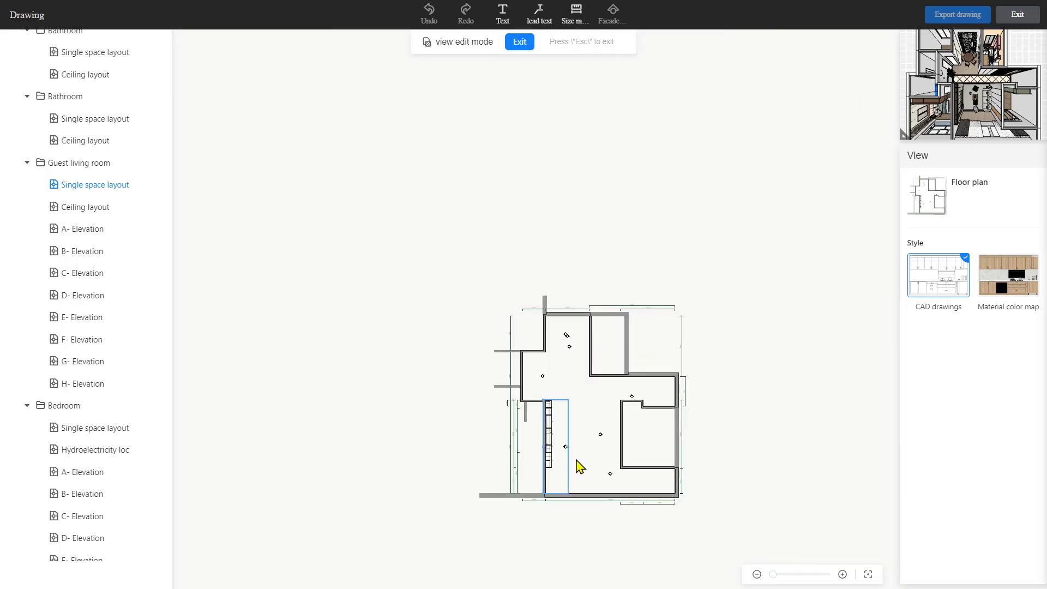
left_click(521, 47)
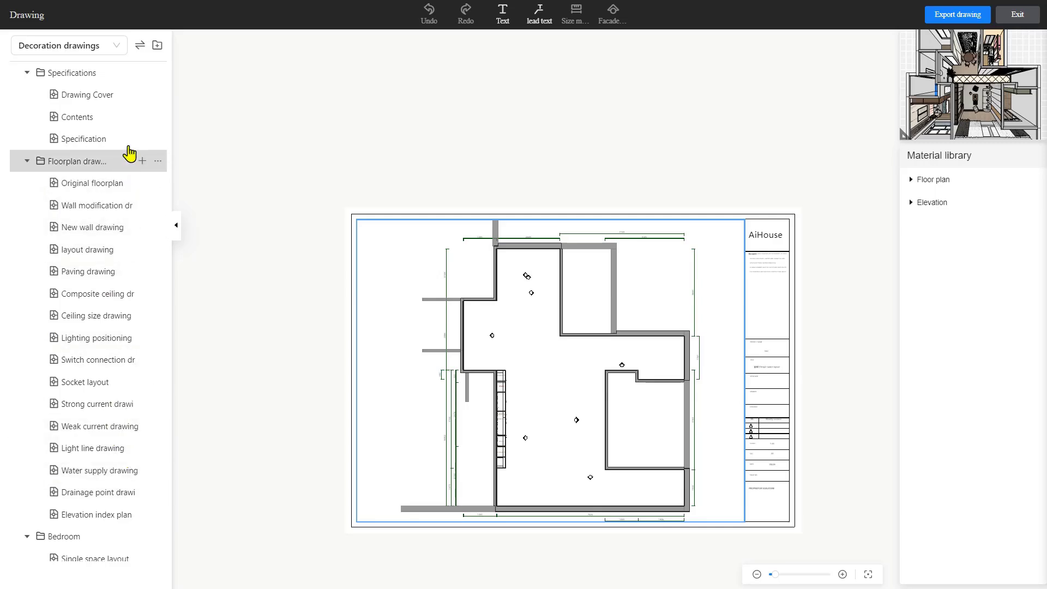
Add a new drawing category with the default name Unnamed and create a drawing named 1 in it
left_click(156, 53)
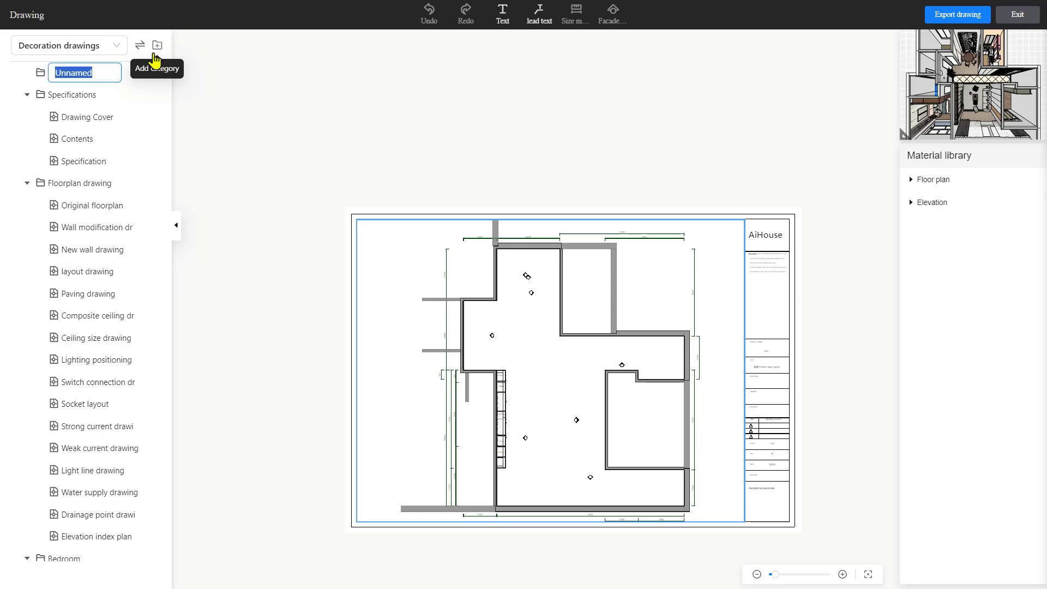
left_click(136, 84)
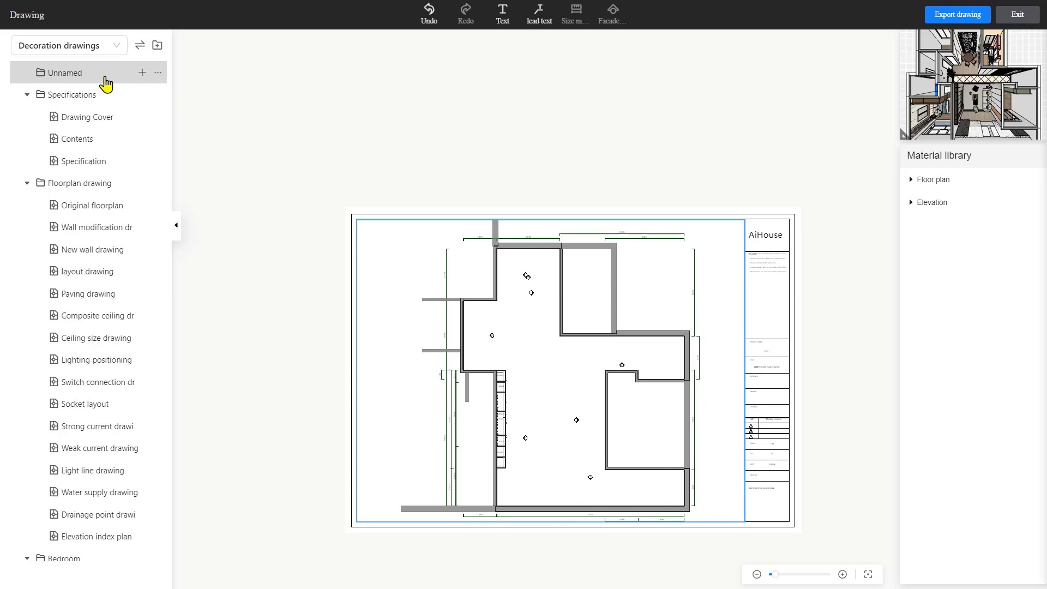
left_click(142, 73)
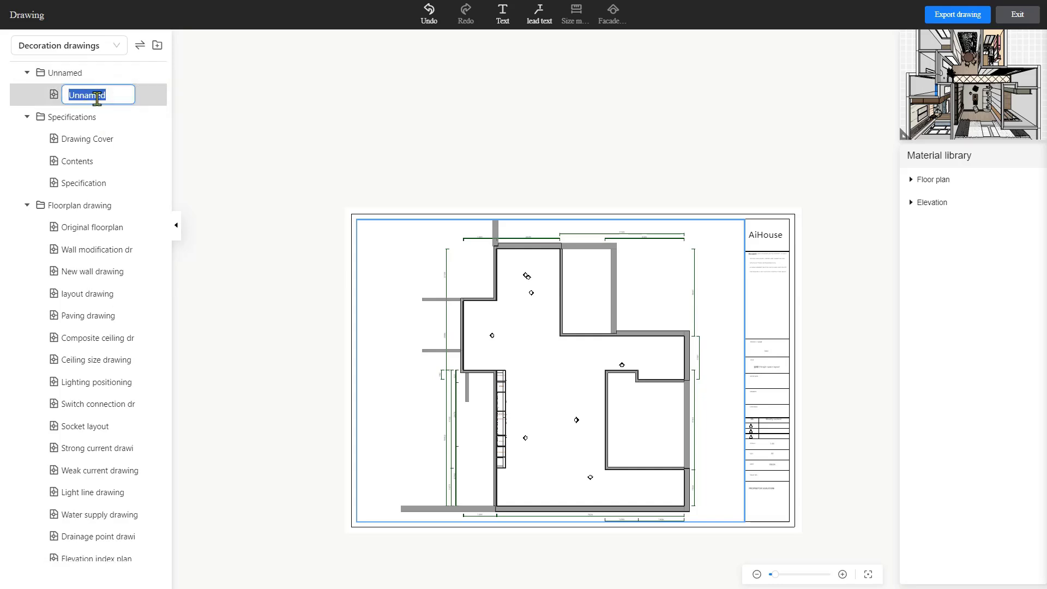
type("1")
key("Return")
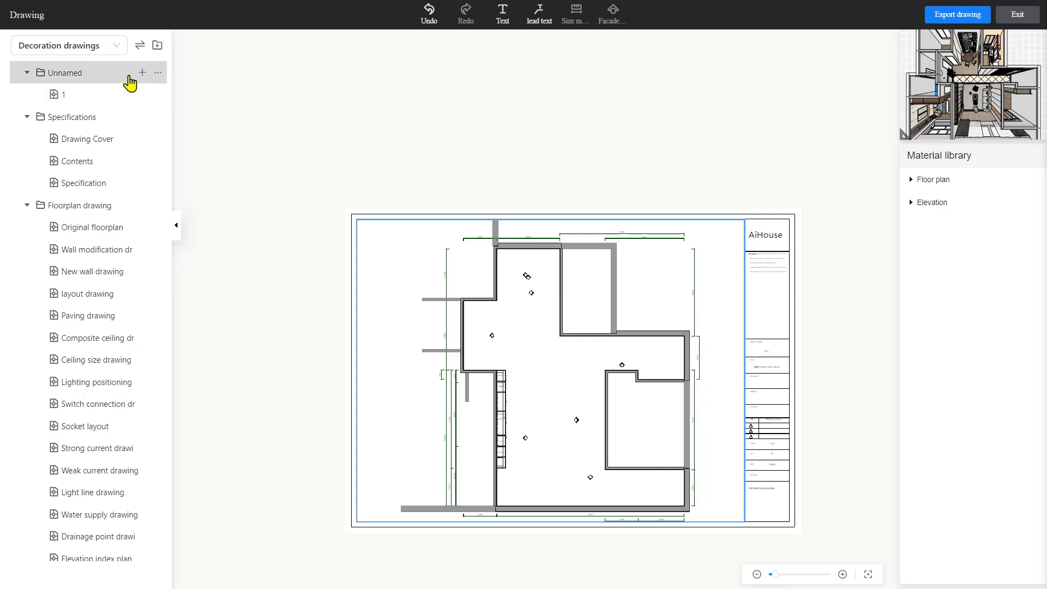
Delete the Unnamed category together with the drawing it contains
left_click(159, 77)
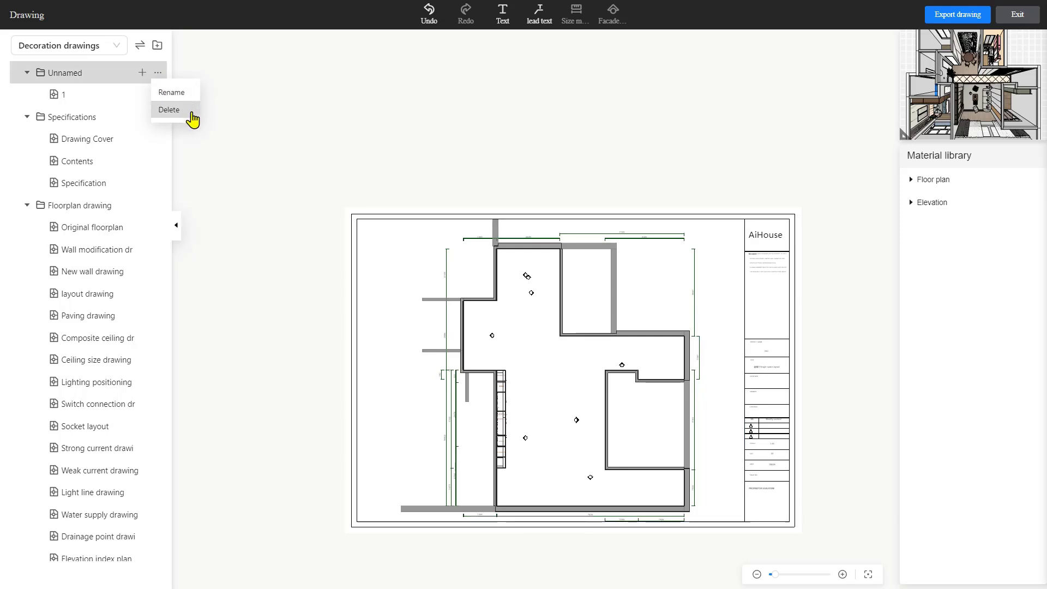
left_click(188, 112)
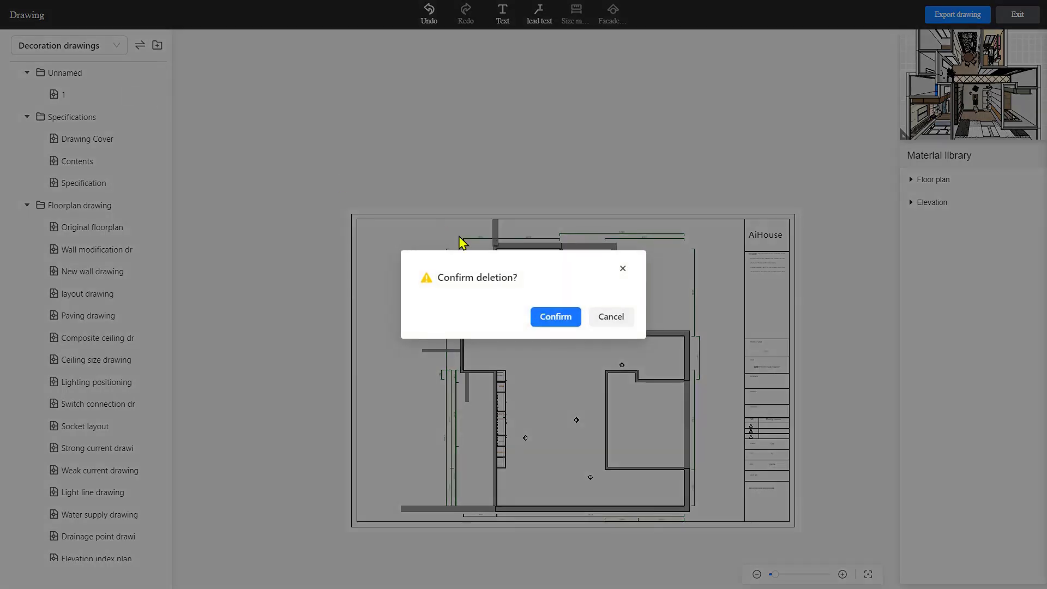
left_click(548, 321)
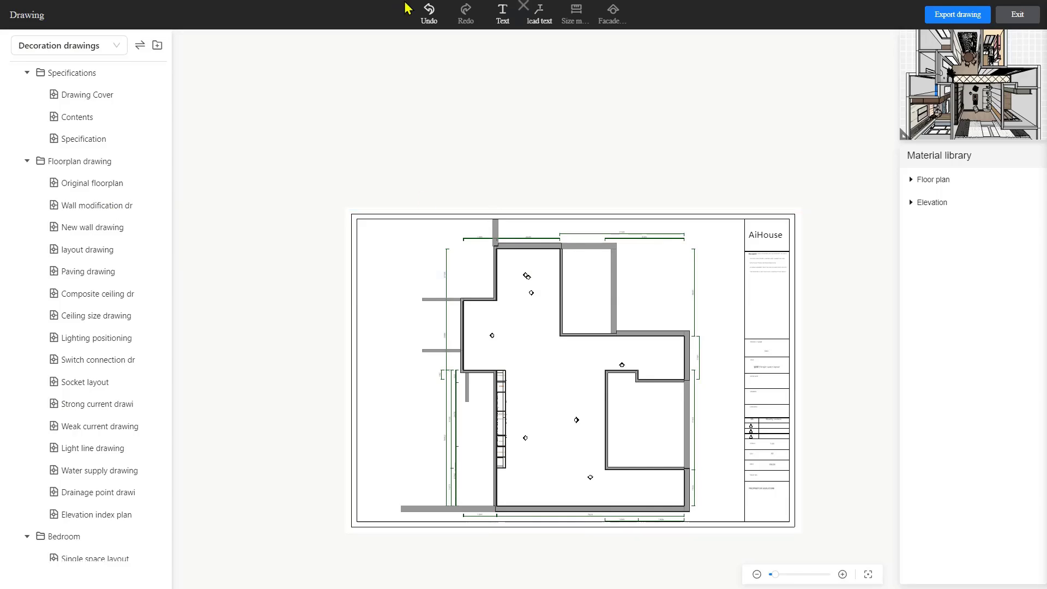
Place a text annotation reading "text" in the blank sheet area beside the floor plan's upper part, and undo the placement
left_click(429, 14)
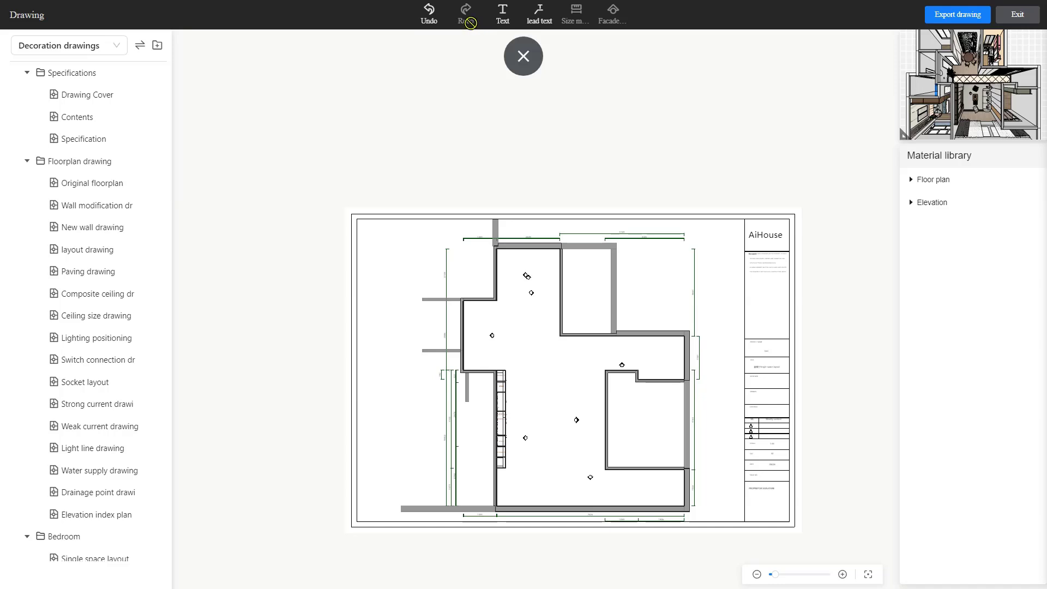
left_click(499, 22)
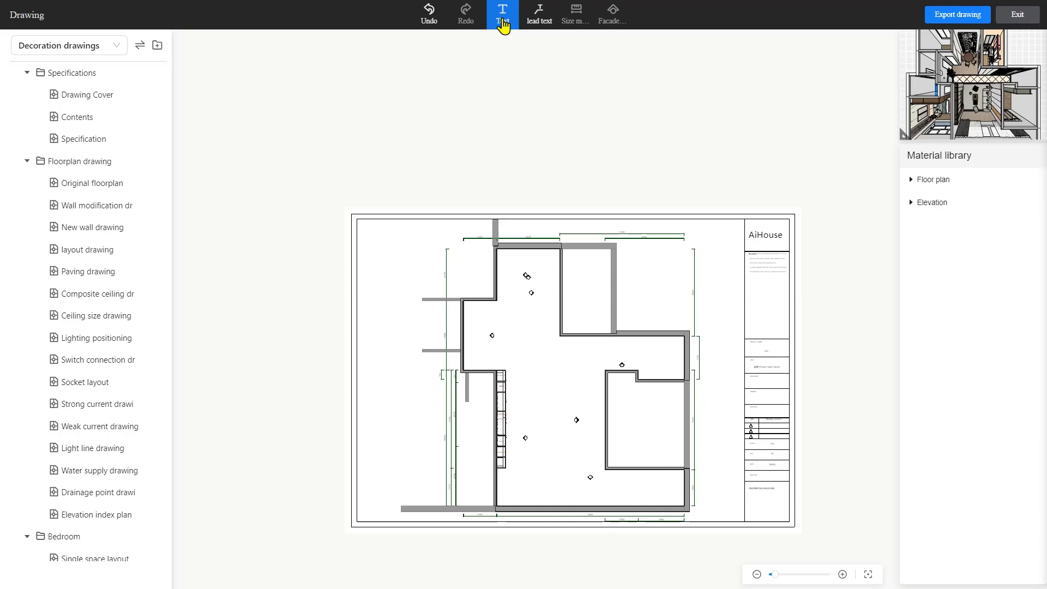
left_click(393, 254)
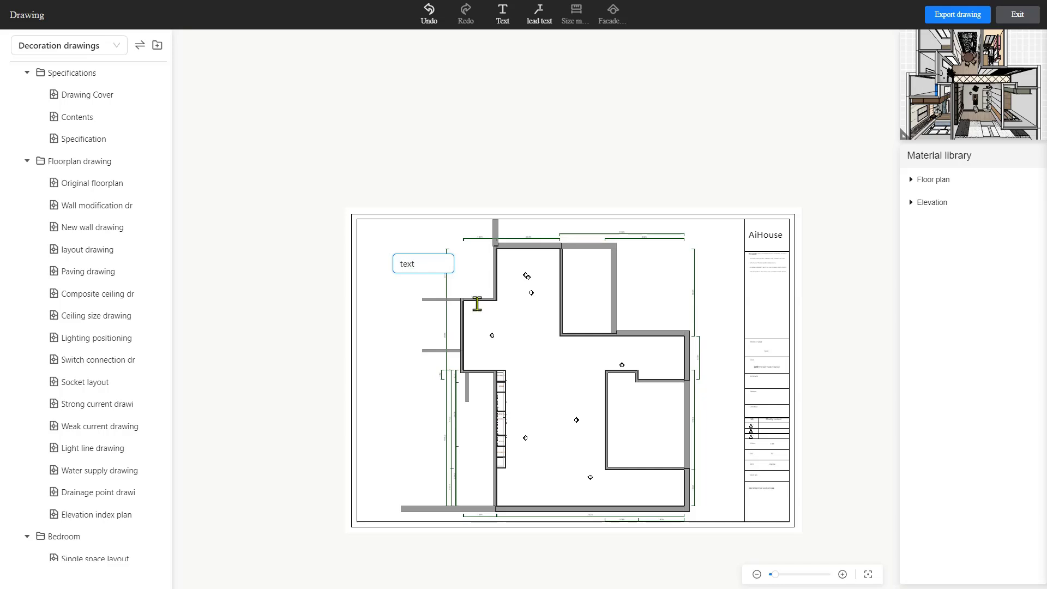
left_click(416, 287)
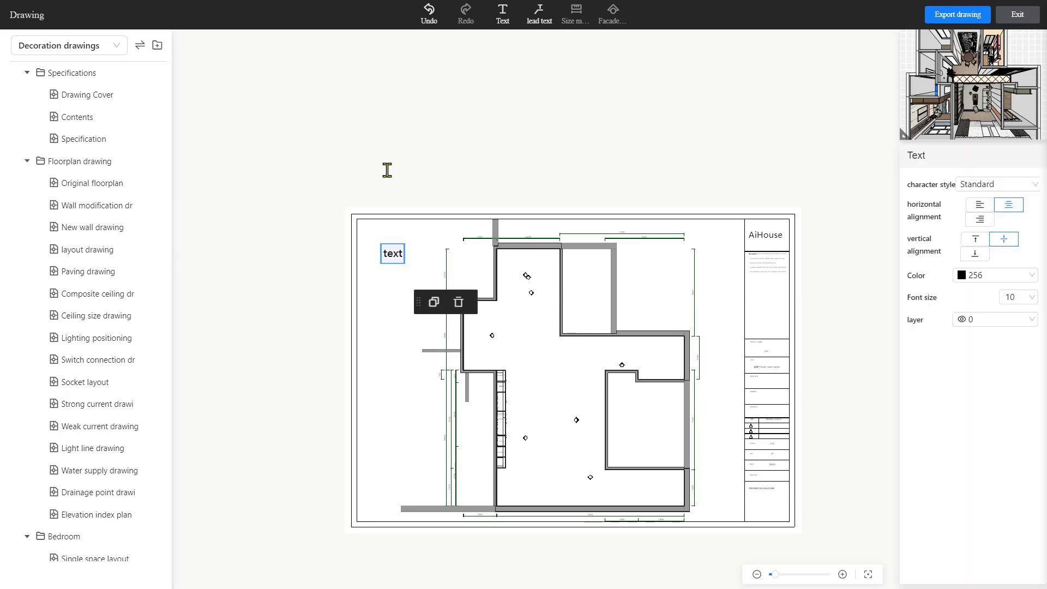
key("ctrl+z")
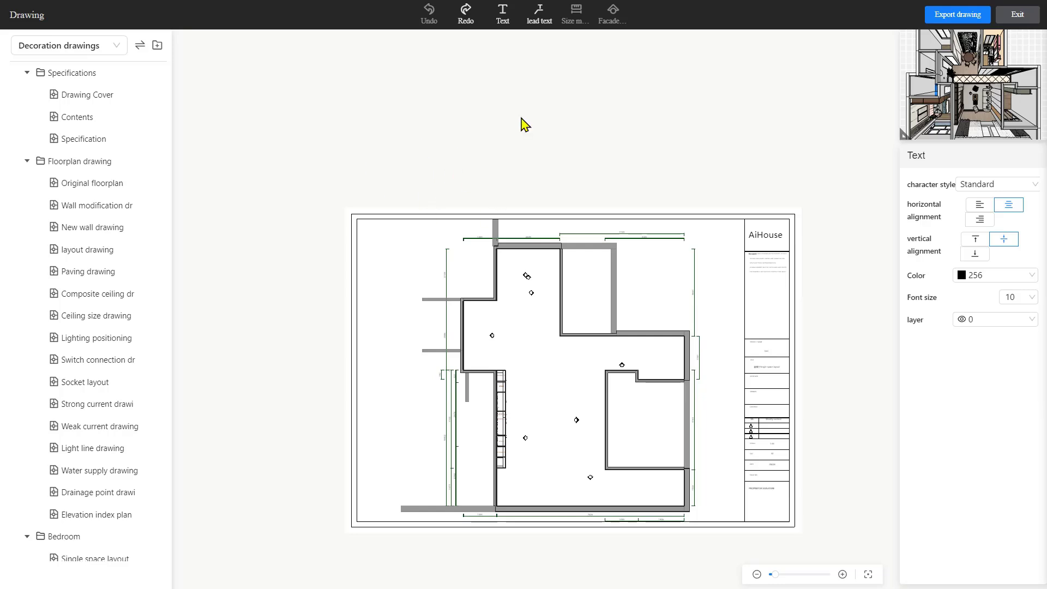
Place a lead text annotation reading "Text" in the blank sheet area beside the floor plan's upper part, and undo the placement
left_click(540, 33)
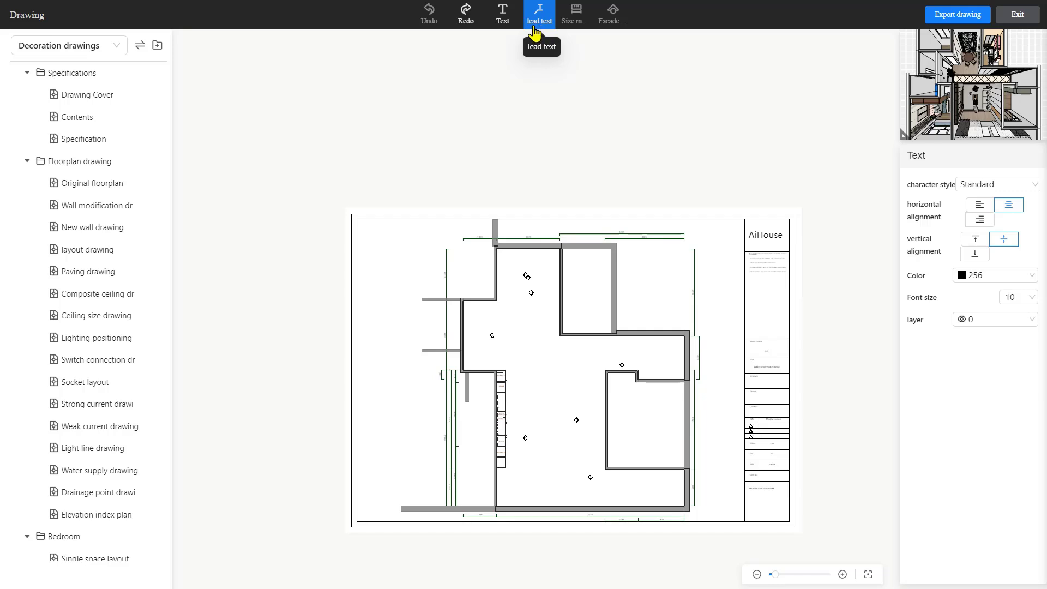
left_click(535, 30)
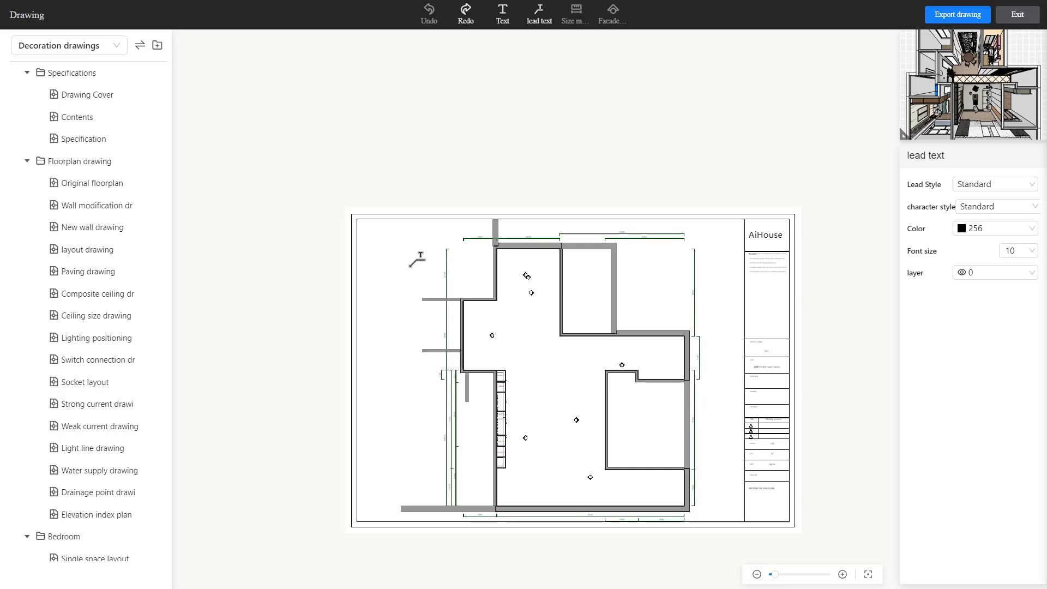
left_click(422, 284)
left_click(406, 263)
left_click(380, 262)
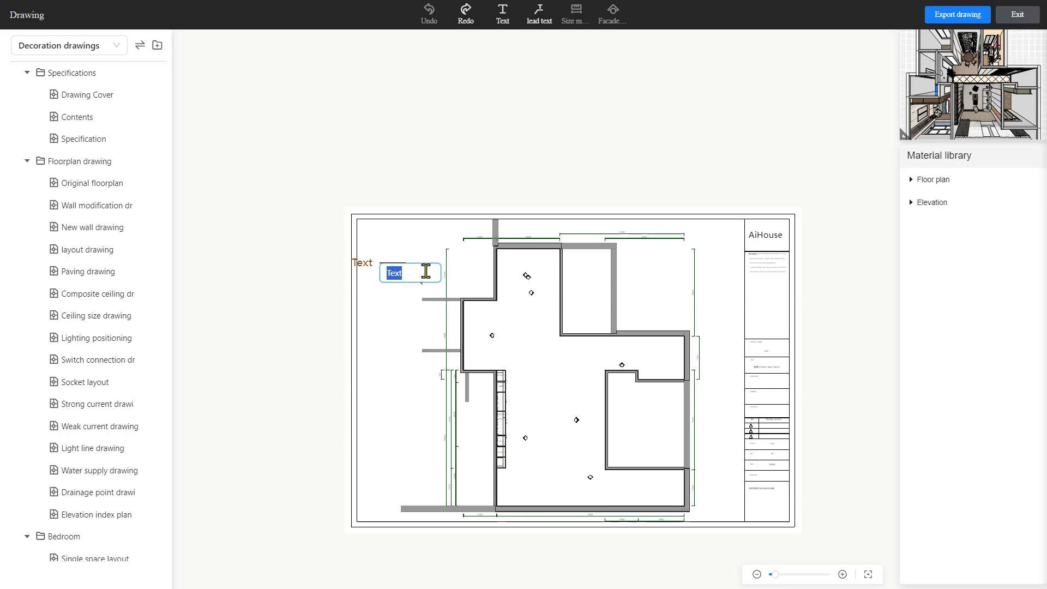
left_click(402, 311)
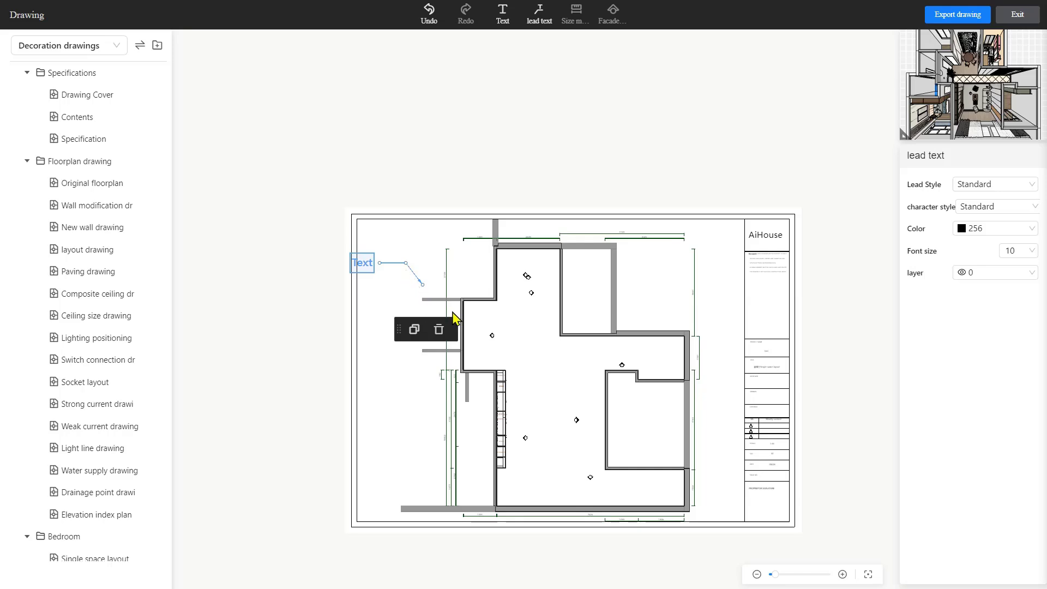
key("ctrl+z")
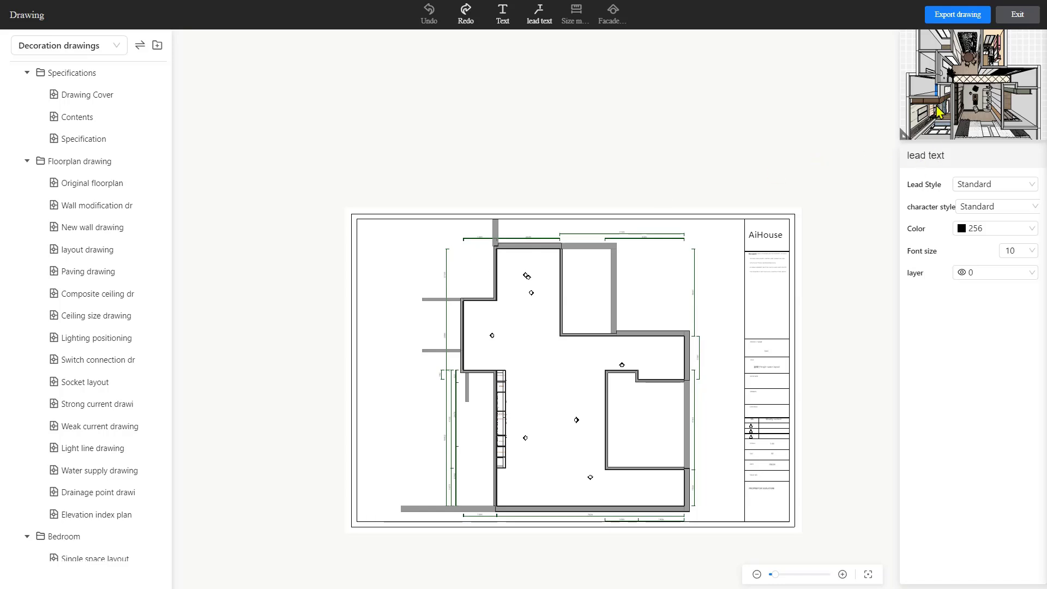
Enlarge the 3D preview to examine the interior from above and at eye level, and shrink the preview again
left_click_drag(905, 134, 794, 216)
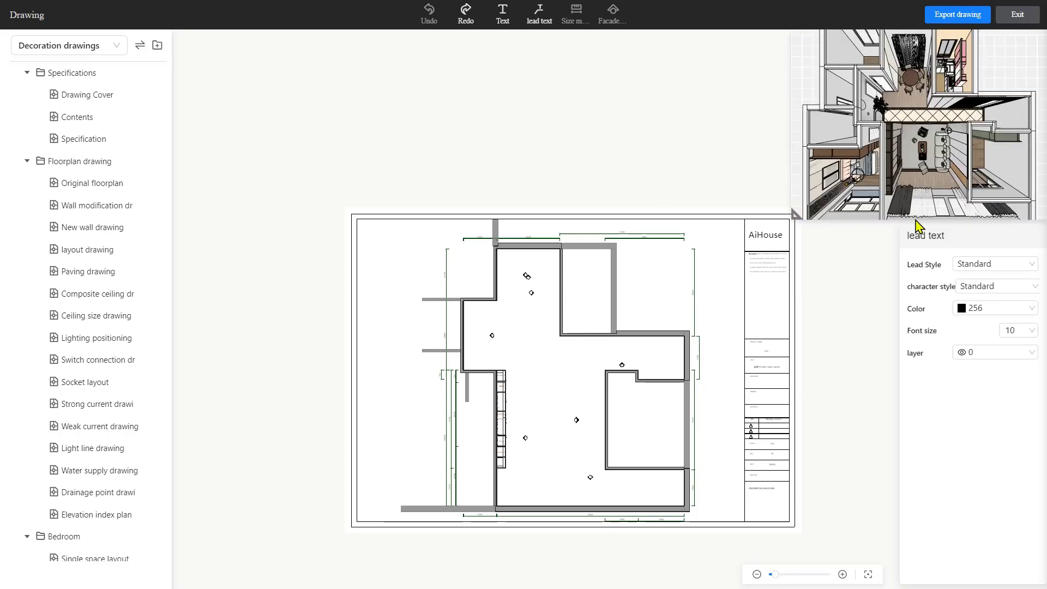
scroll(924, 148, "up", 3)
scroll(922, 144, "up", 5)
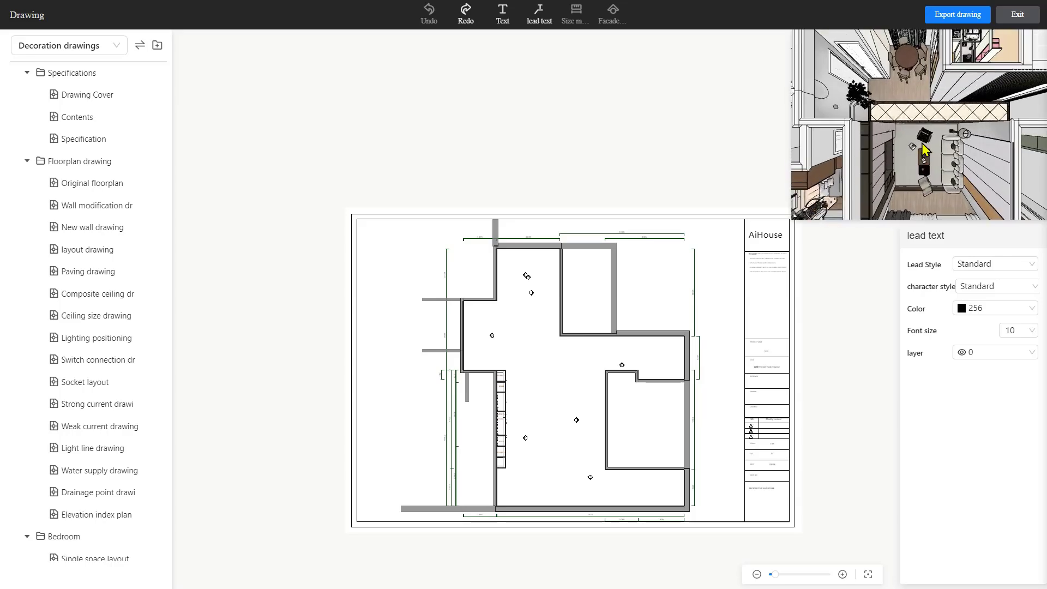
left_click_drag(978, 121, 974, 171)
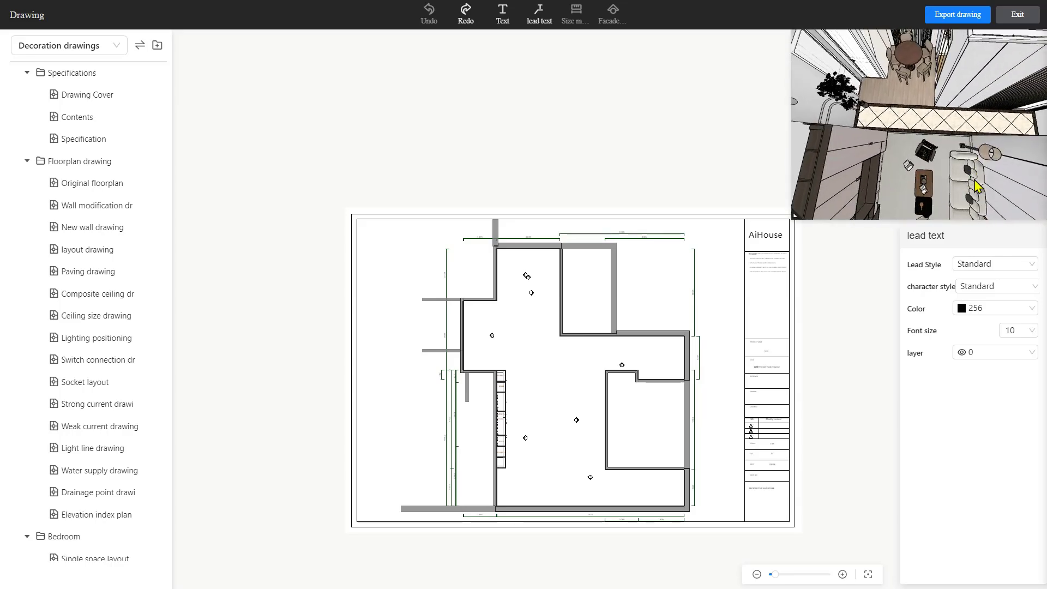
left_click_drag(974, 208, 979, 164)
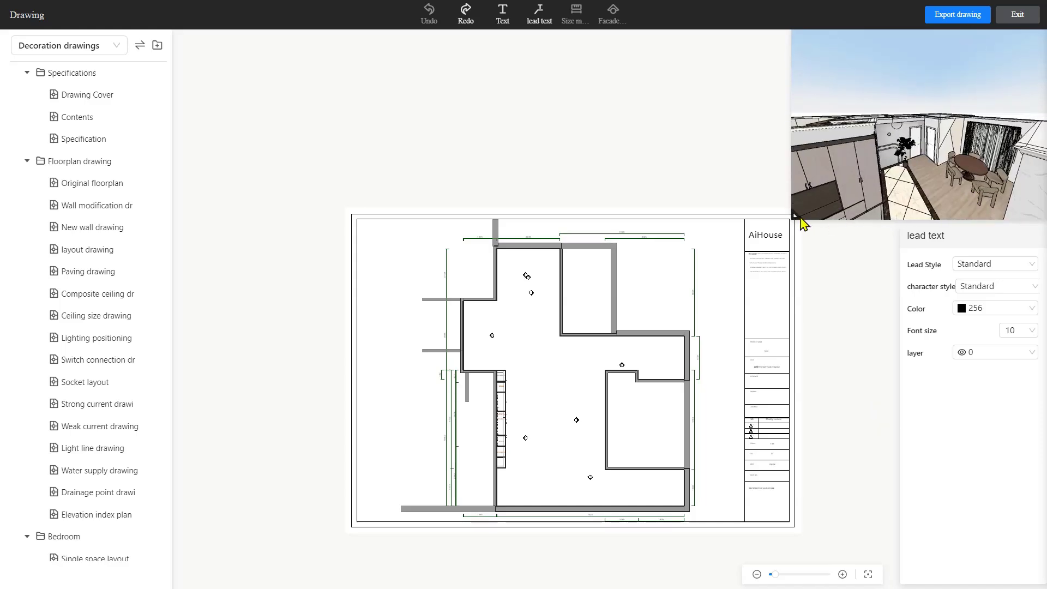
left_click_drag(795, 215, 914, 186)
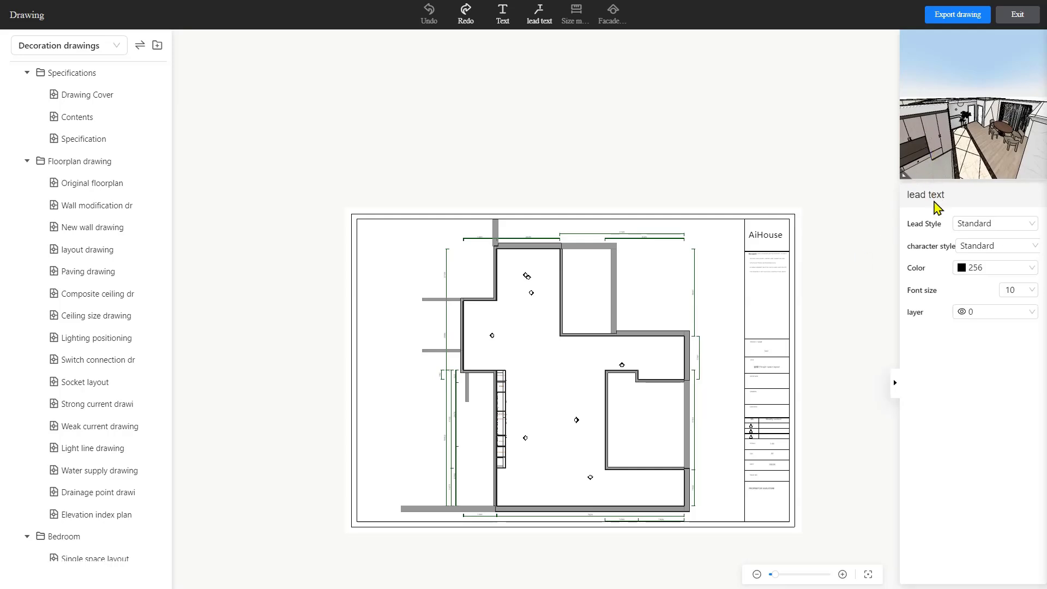
left_click(545, 17)
left_click(827, 218)
key("Escape")
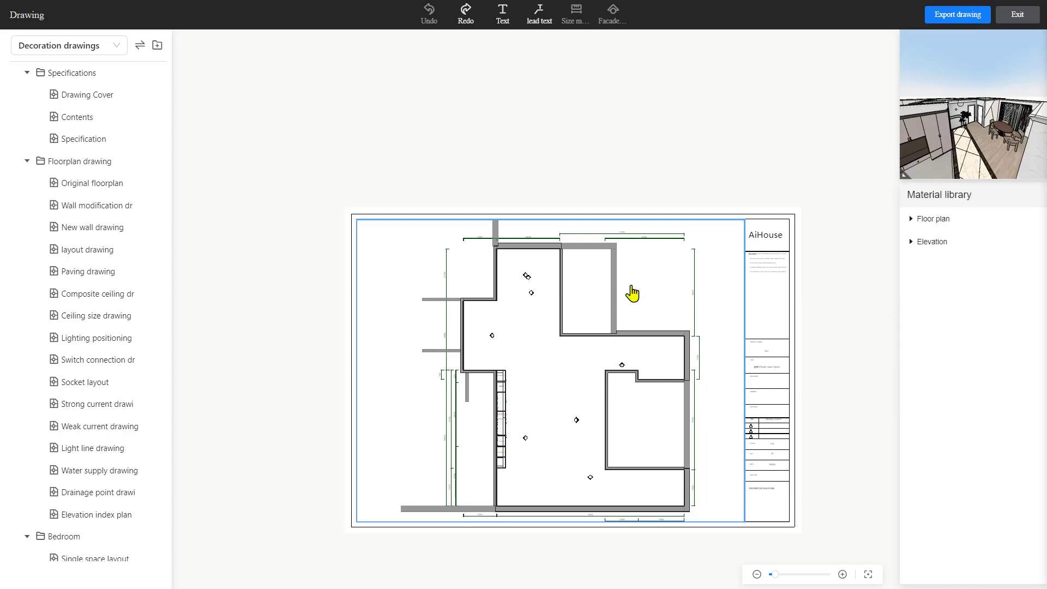
Switch the drawing set to Wardrobe drawings and view its cover and the first Bedroom floor plan
left_click_drag(877, 380, 838, 307)
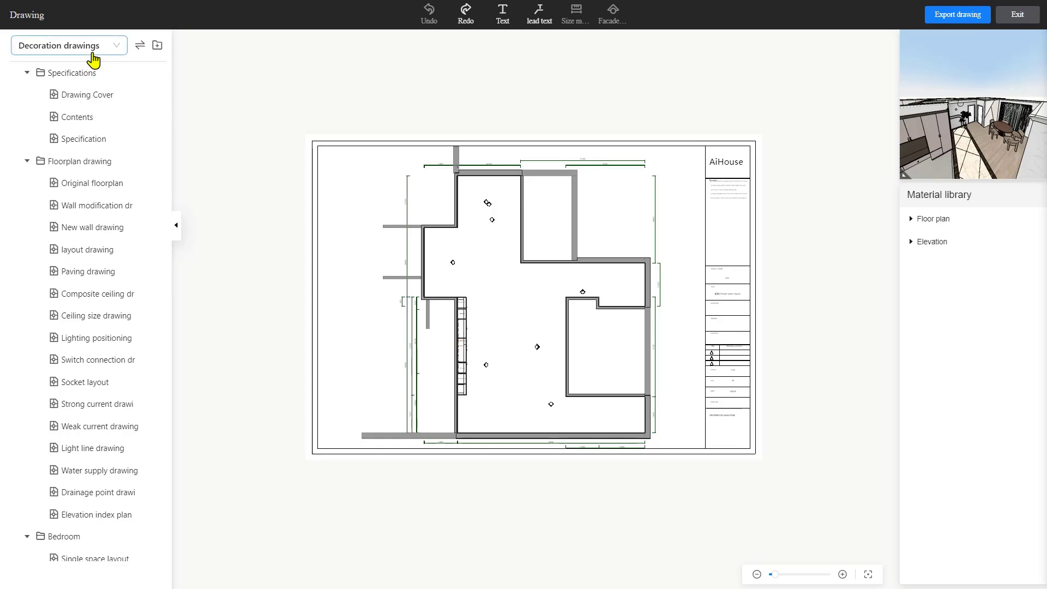
left_click(114, 52)
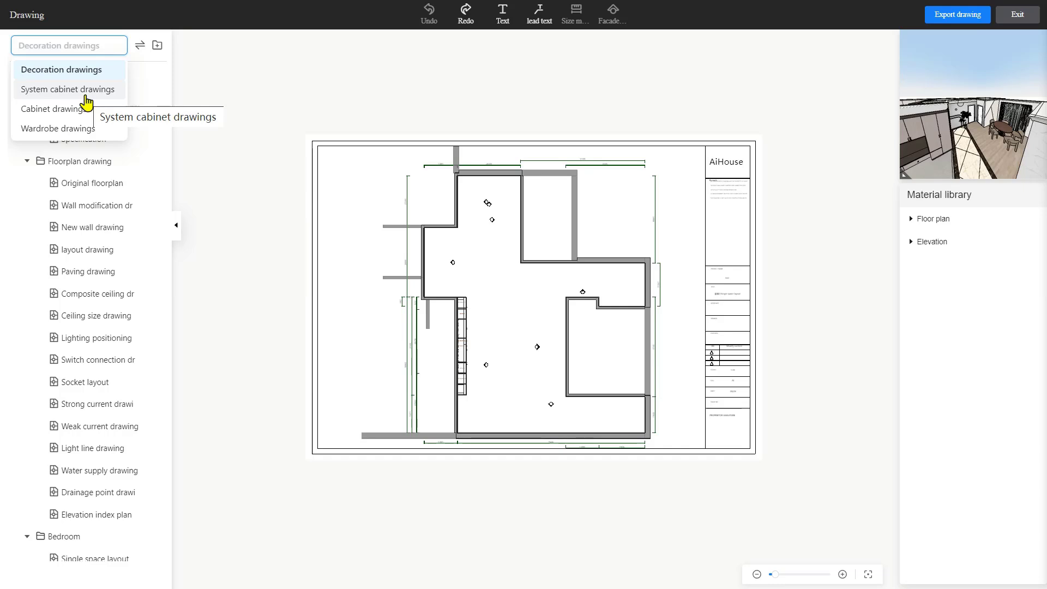
left_click(51, 130)
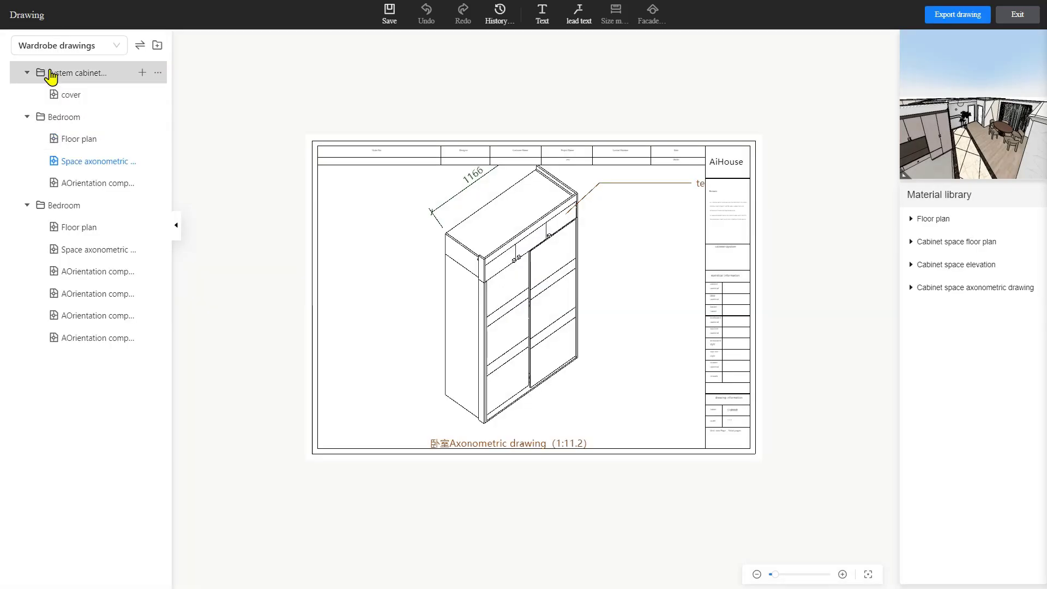
left_click(112, 96)
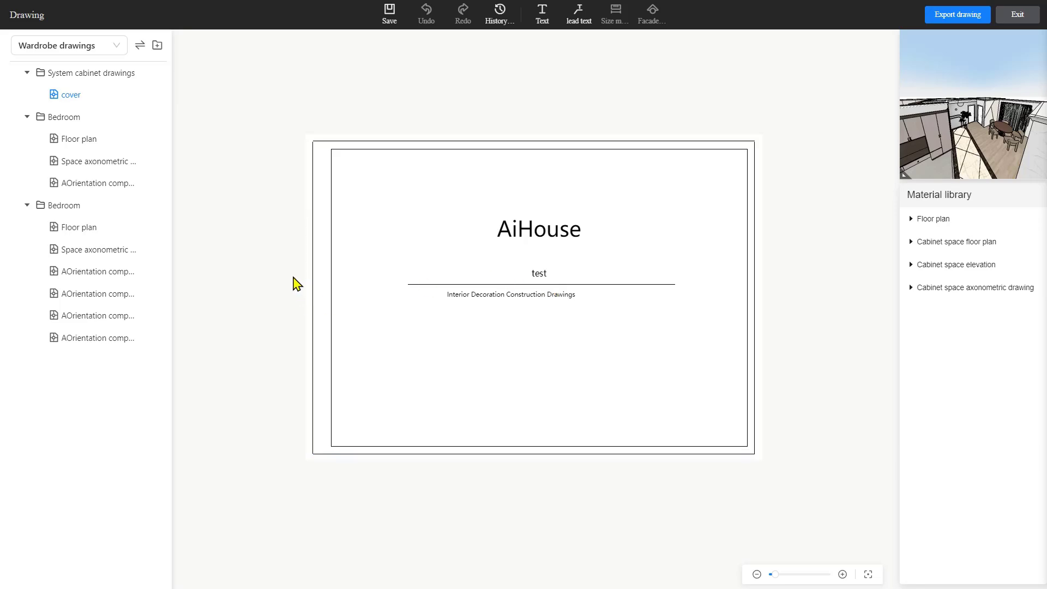
left_click(79, 139)
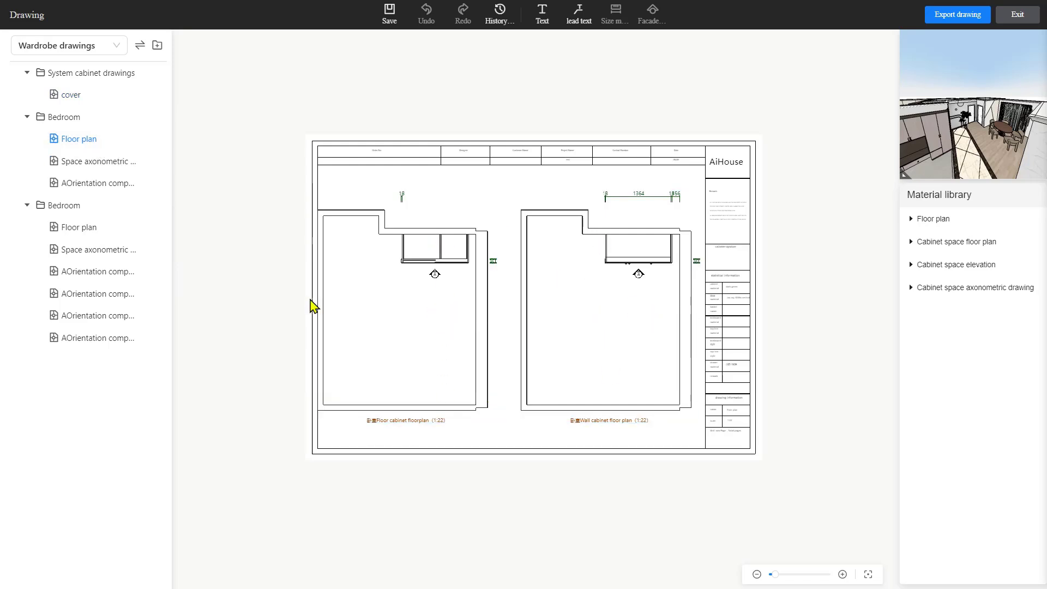
Open the first Bedroom's space axonometric drawing and rotate the wardrobe view three times
left_click(97, 163)
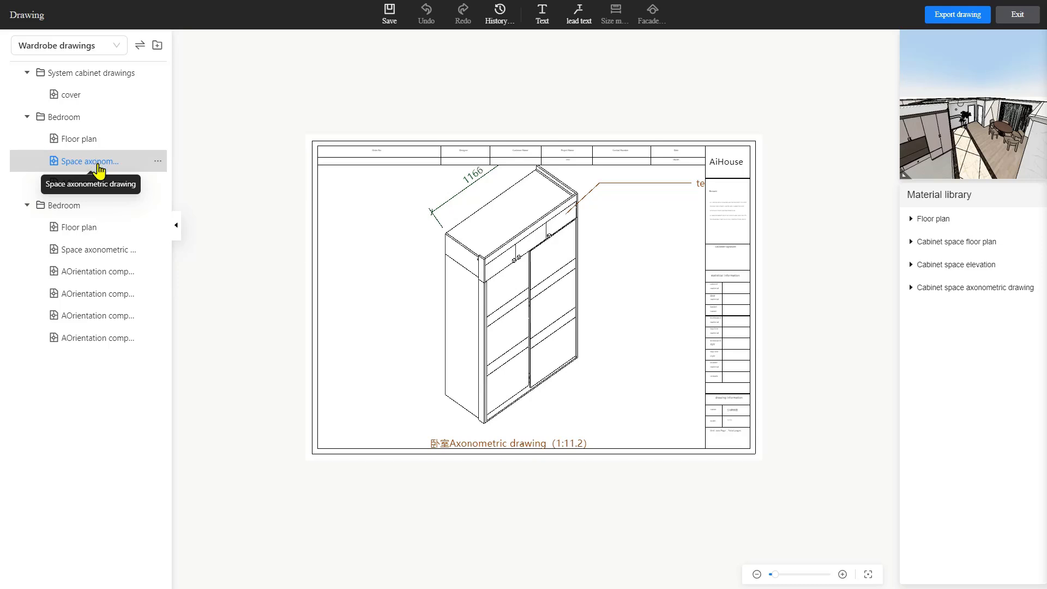
left_click(548, 303)
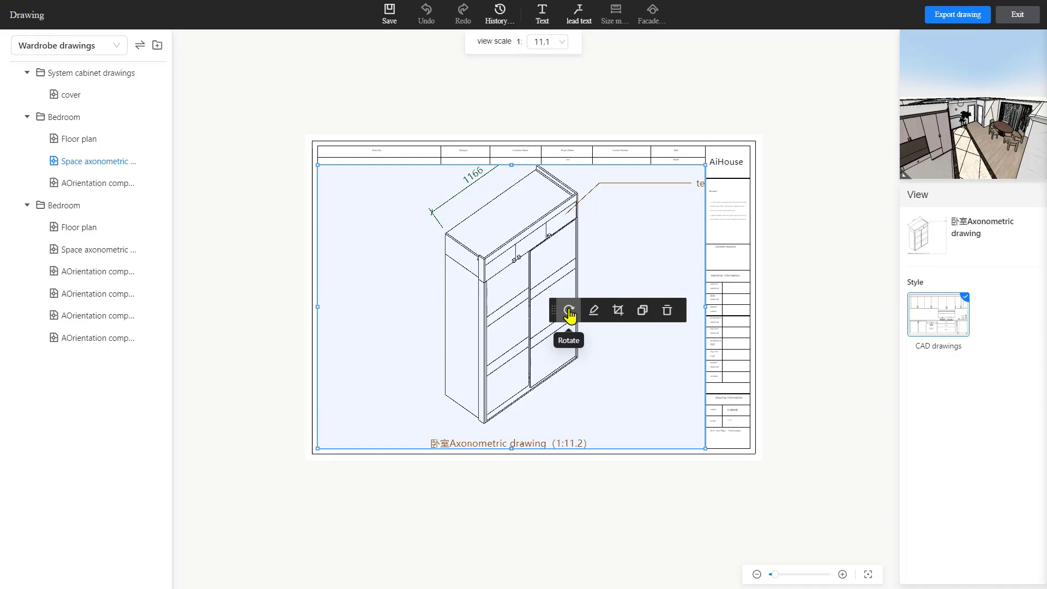
left_click(569, 311)
left_click(569, 310)
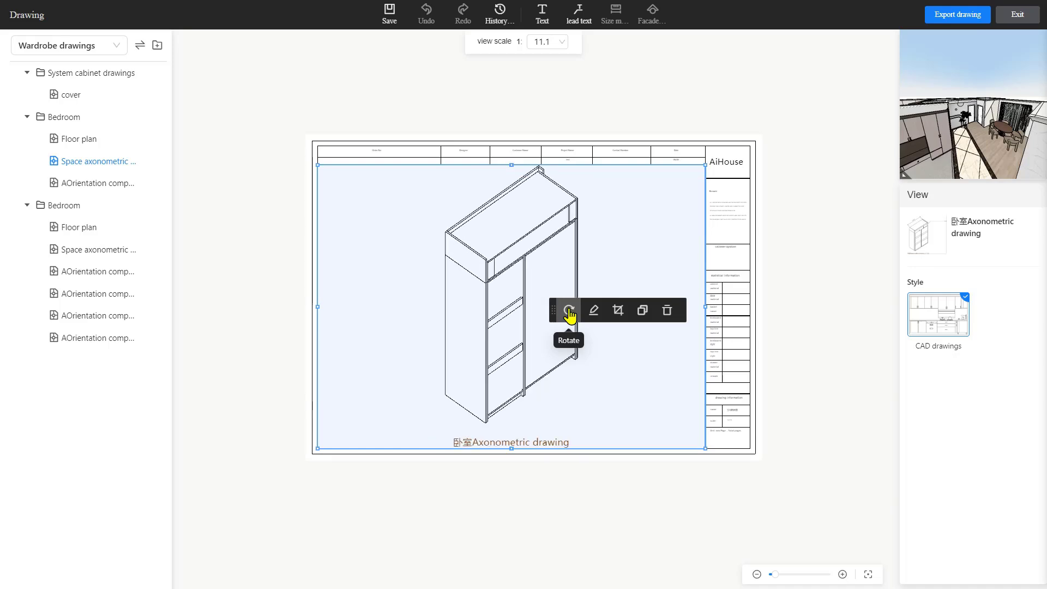
left_click(568, 310)
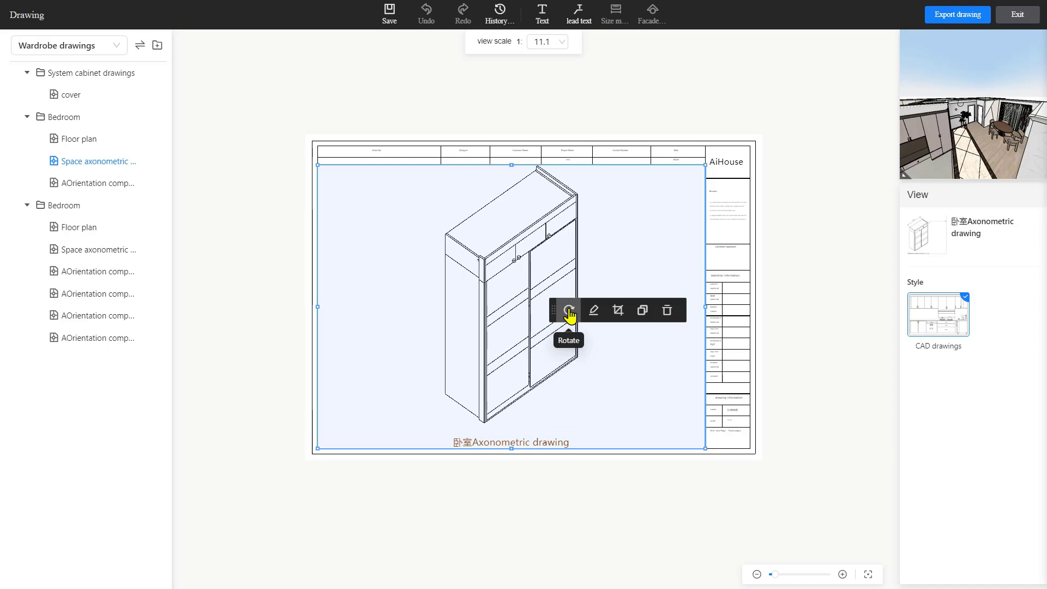
Open the first Bedroom's A orientation drawing and set the door panel diagram's style to Material color map
left_click(89, 185)
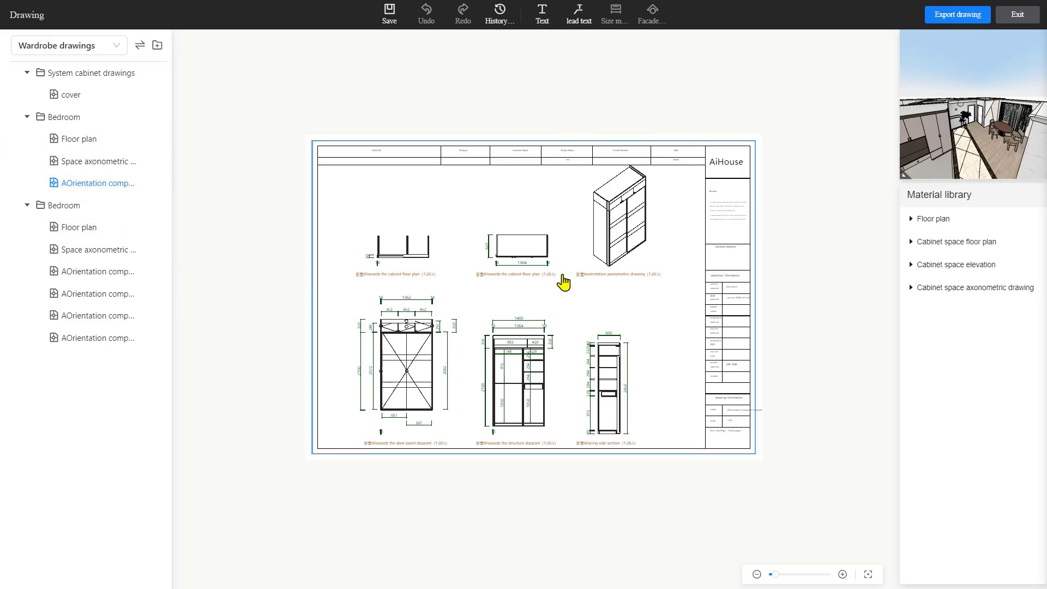
scroll(600, 308, "up", 4)
scroll(539, 307, "down", 3)
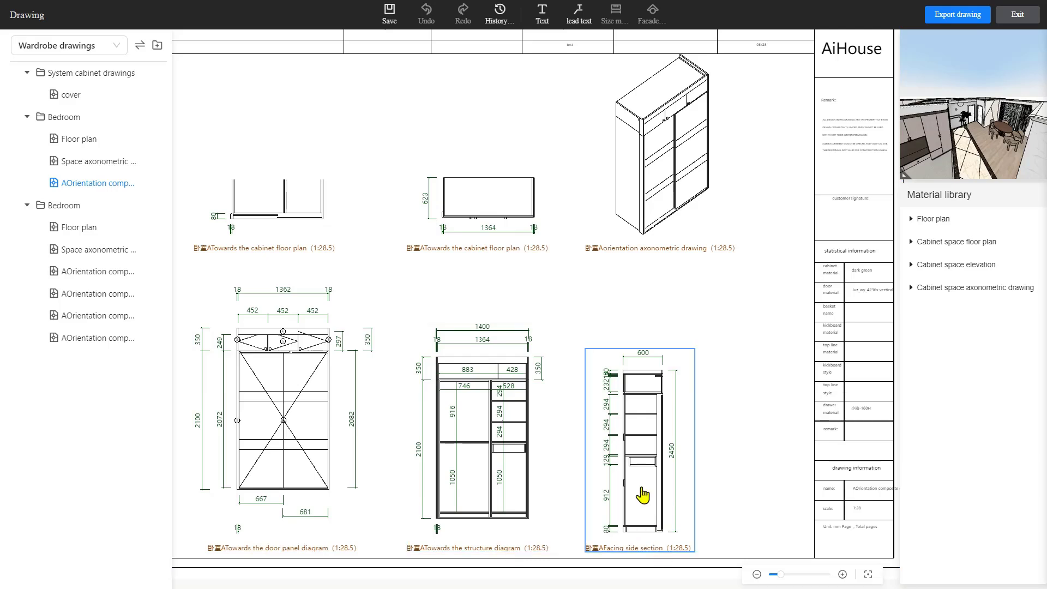
left_click(297, 381)
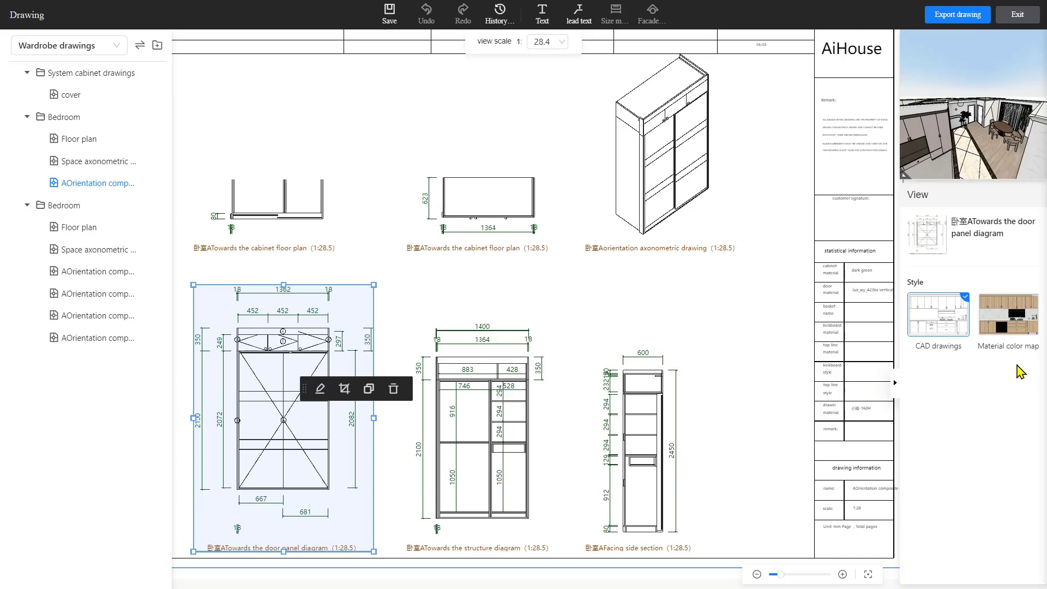
left_click(1011, 333)
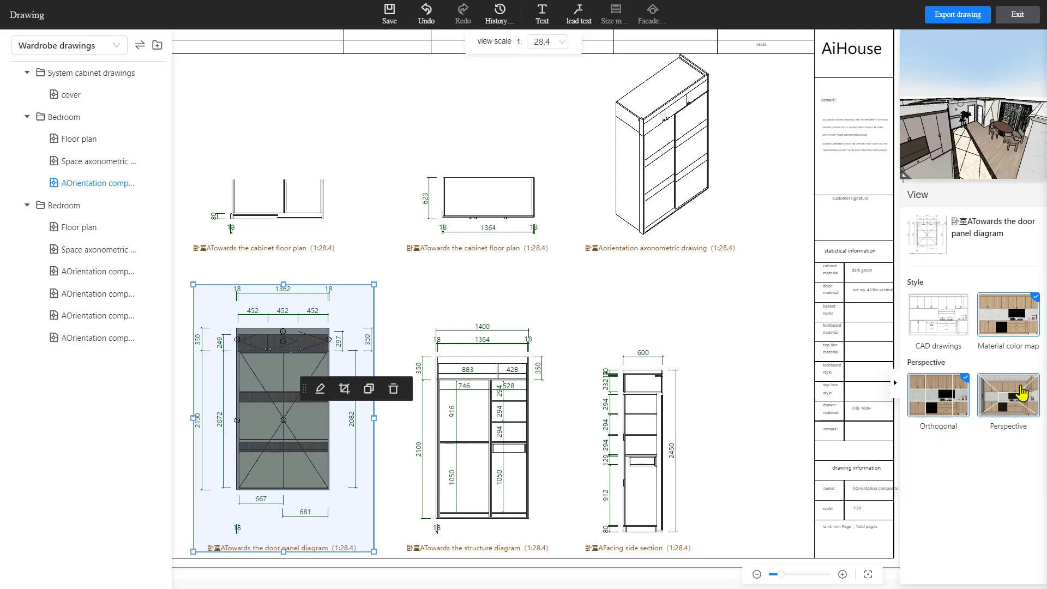
Try the Perspective projection on the door panel diagram and switch it back to Orthogonal
scroll(316, 410, "up", 3)
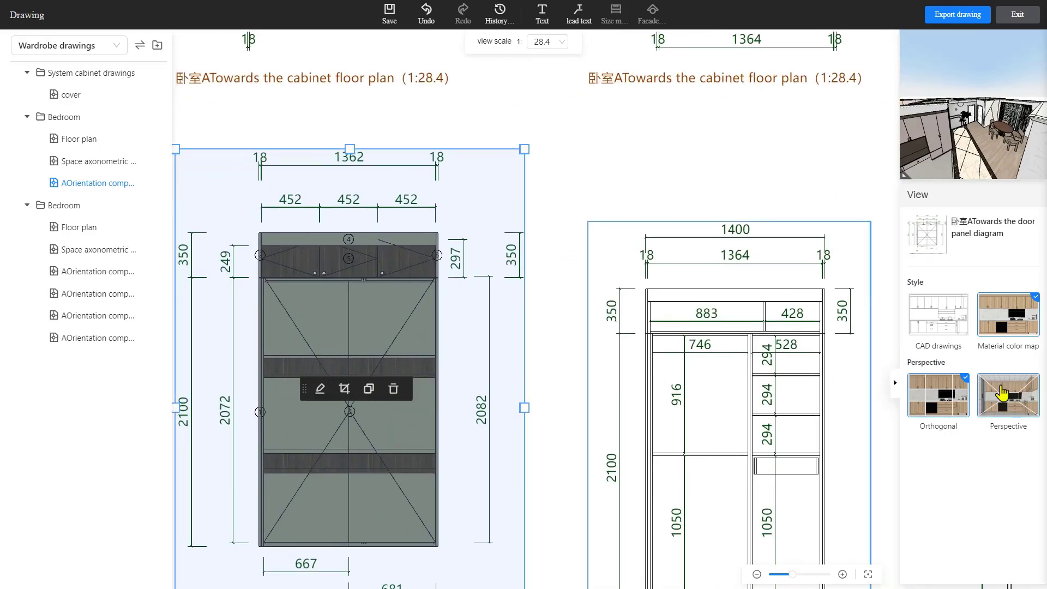
left_click(1002, 392)
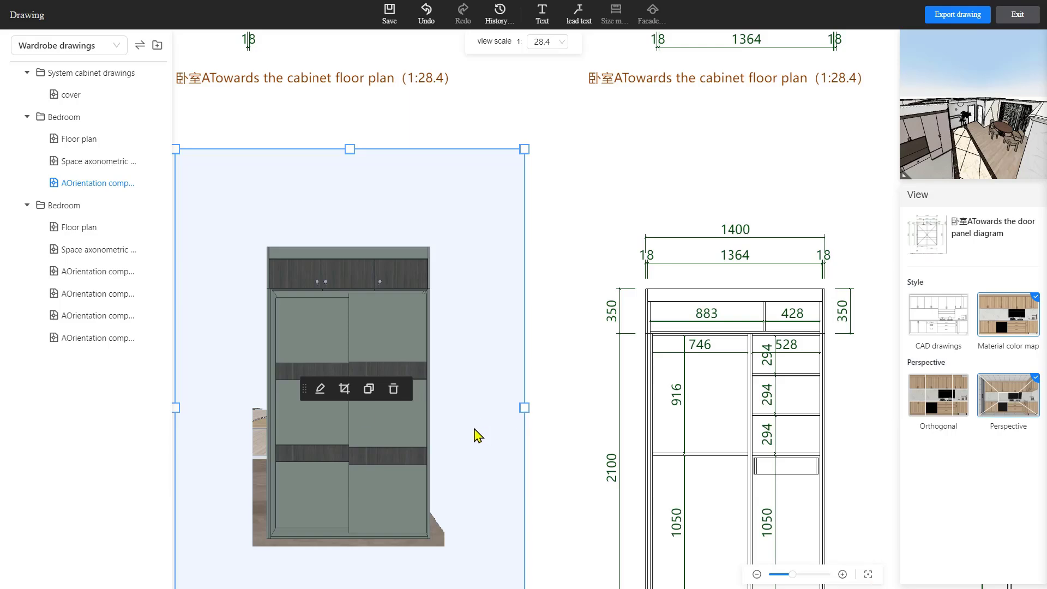
left_click(949, 402)
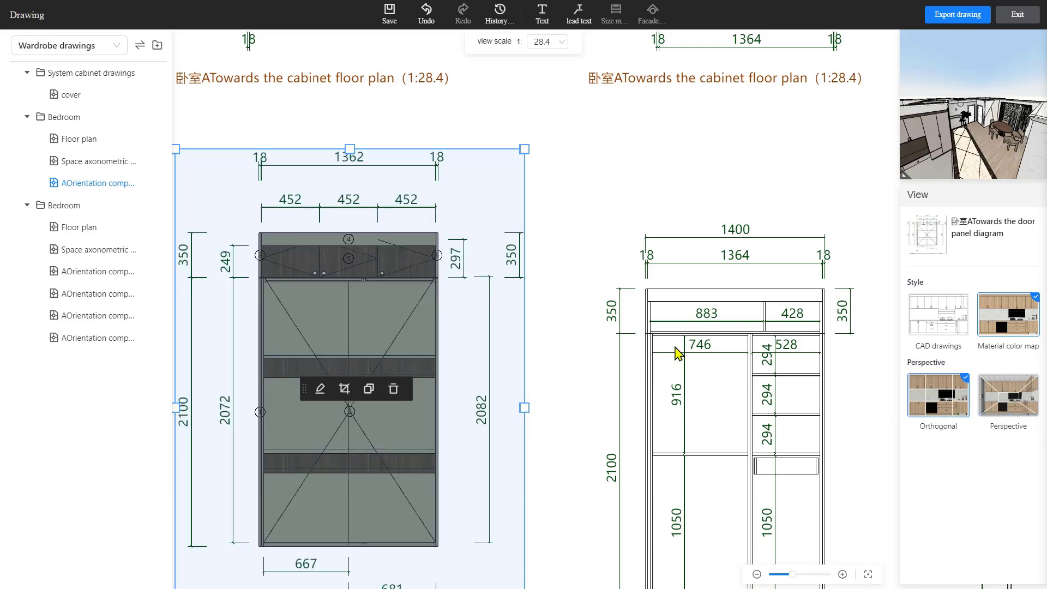
Rearrange the sheet by shifting the door panel diagram slightly left and moving both cabinet floor plans up into the upper-left area
scroll(538, 277, "down", 1)
scroll(538, 277, "down", 4)
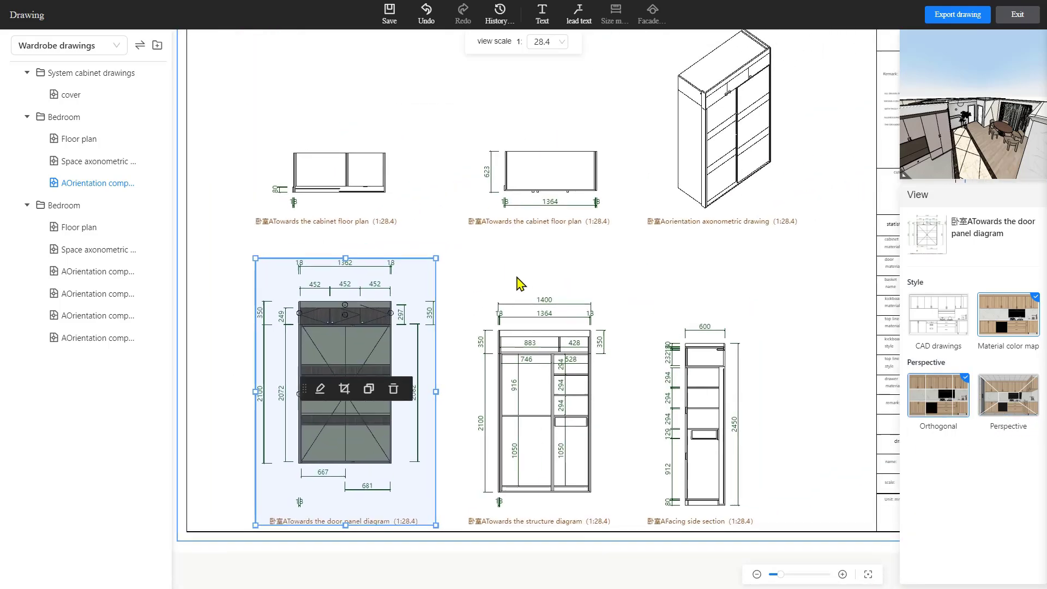
middle_click_drag(620, 289, 613, 296)
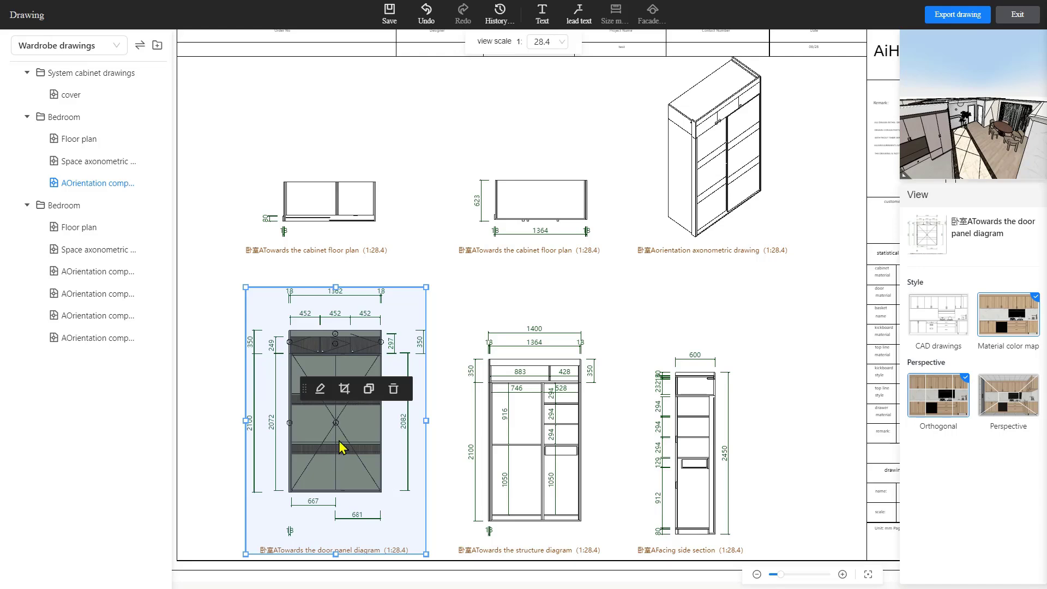
left_click_drag(340, 444, 300, 424)
left_click_drag(322, 212, 282, 84)
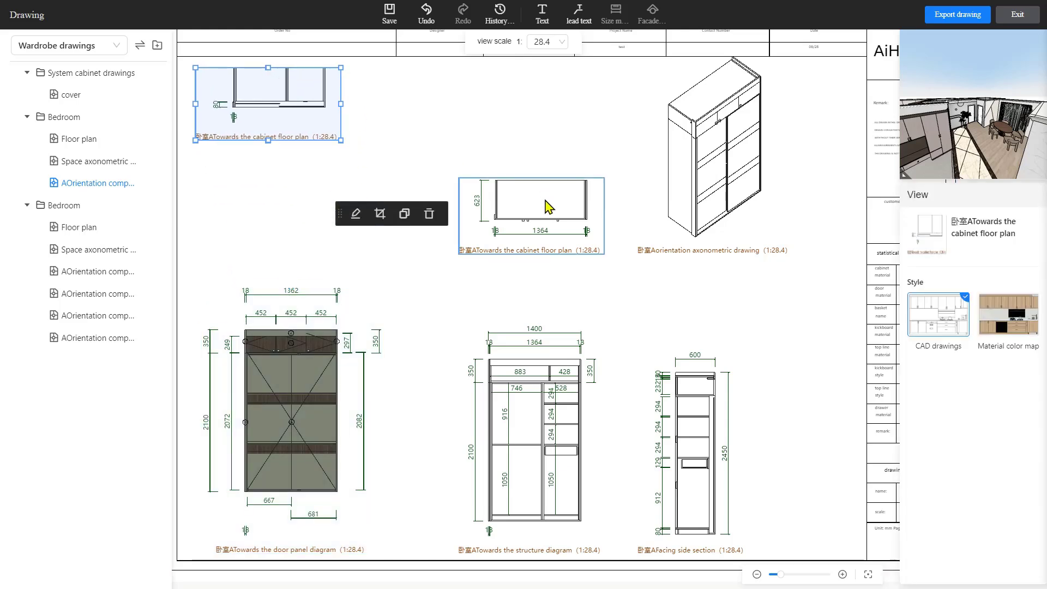
left_click(504, 170)
left_click_drag(537, 205, 440, 93)
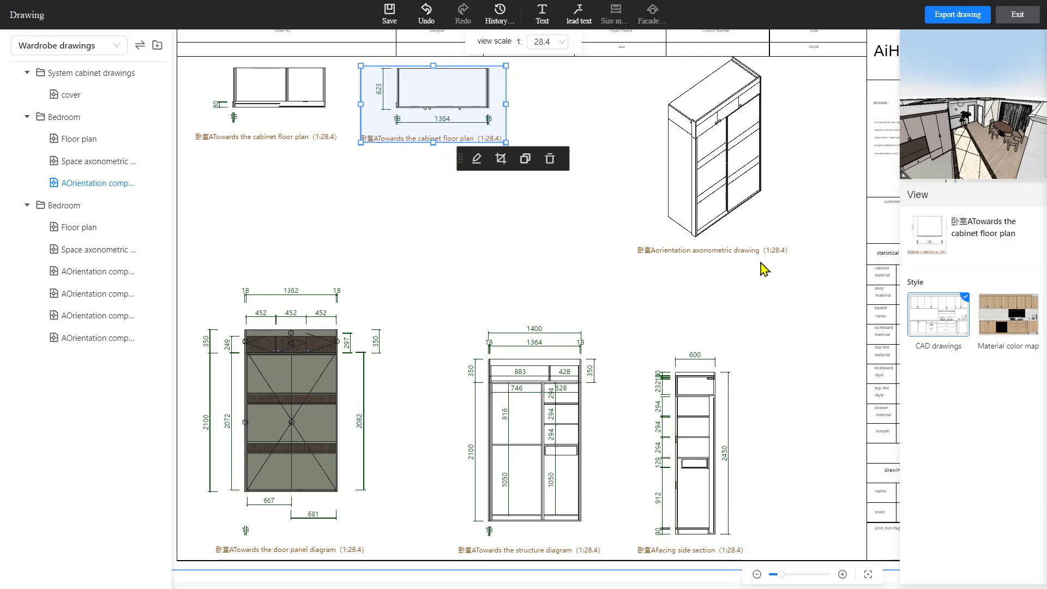
scroll(545, 261, "down", 2)
left_click(636, 525)
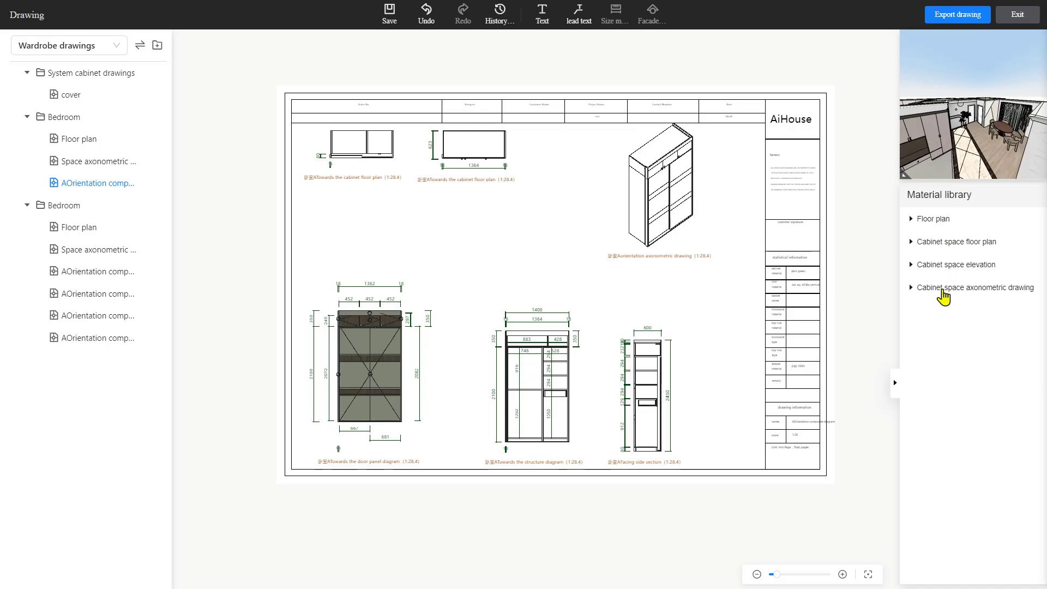
Add another copy of the structure diagram from the cabinet space elevation materials to the sheet, beside the side section
left_click(944, 295)
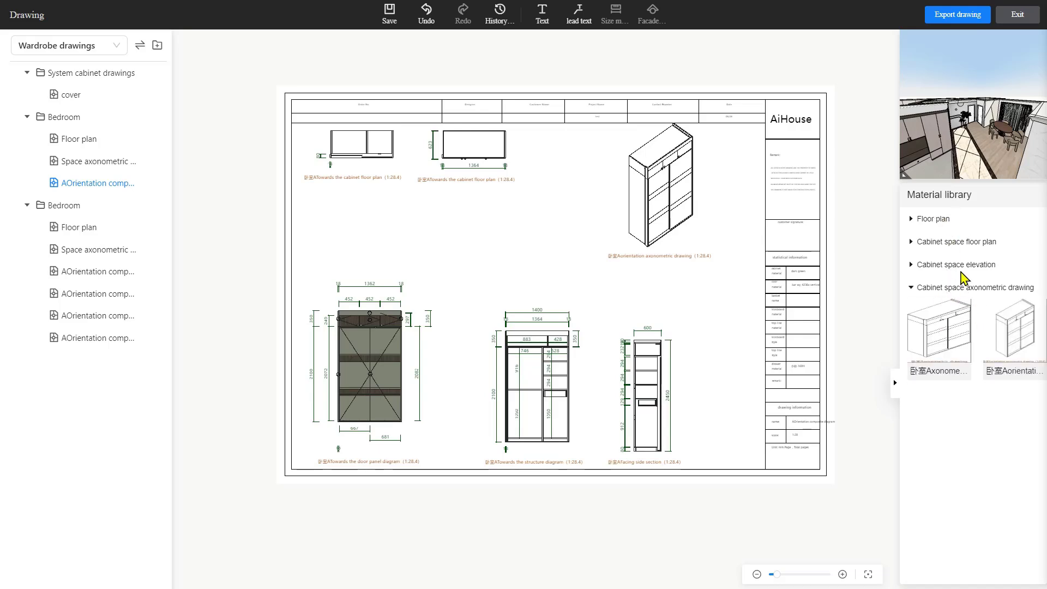
left_click(960, 270)
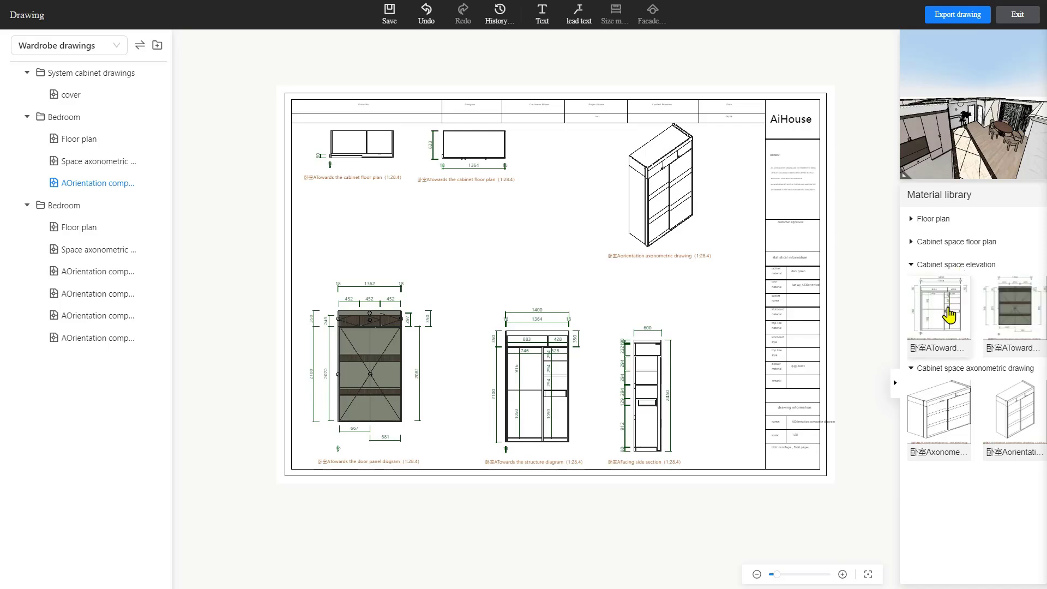
mouse_move(949, 323)
left_mouse_down()
mouse_move(556, 306)
mouse_move(542, 243)
mouse_move(544, 256)
mouse_move(647, 304)
mouse_move(710, 385)
left_mouse_up()
left_click(641, 417)
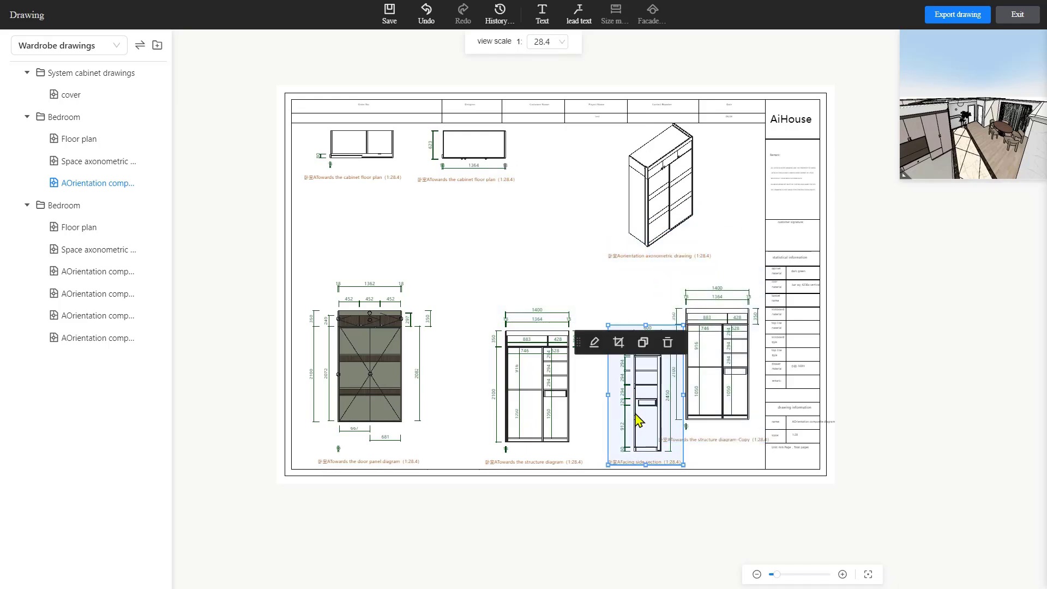
Move the side section up beside the axonometric drawing and place the structure diagram copy beside the original structure diagram
left_click_drag(523, 174, 563, 231)
left_click(715, 378)
left_click_drag(715, 378, 656, 397)
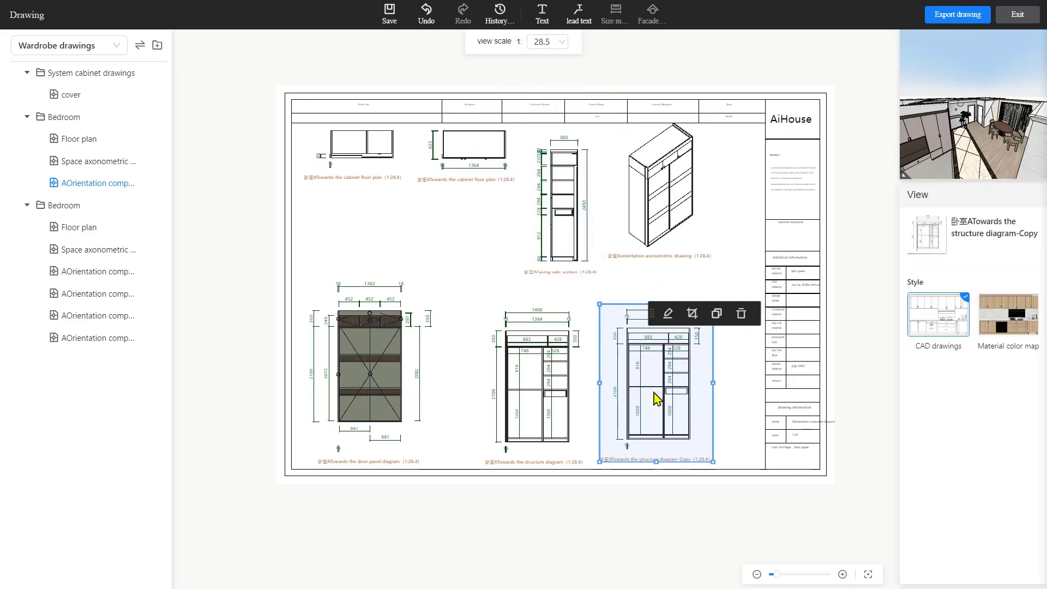
left_click(844, 362)
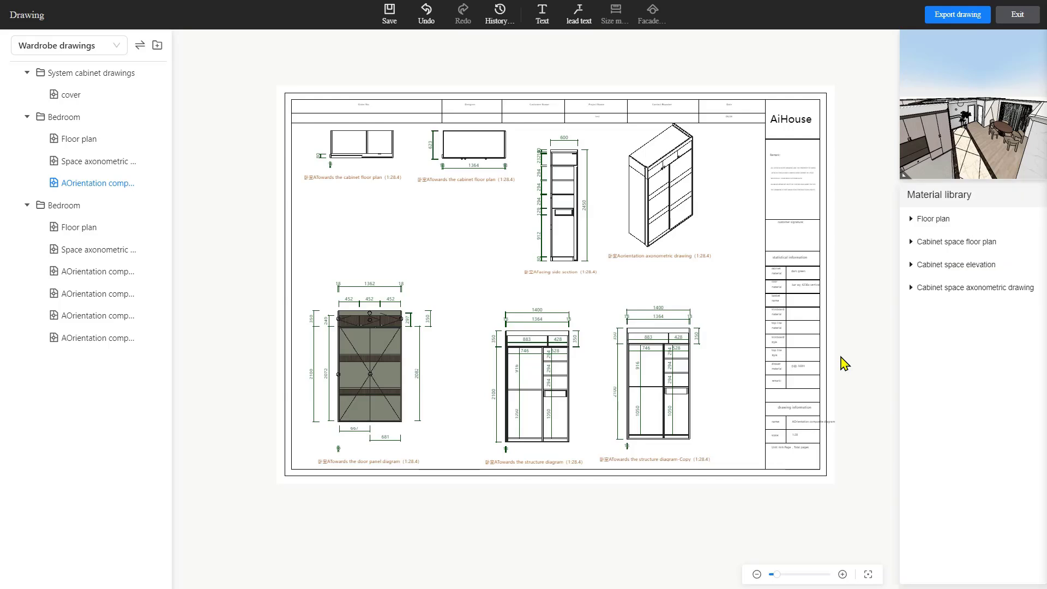
Try enlarging the structure diagram copy to a view scale of 1:23.2, then undo the recent sheet changes
left_click(634, 391)
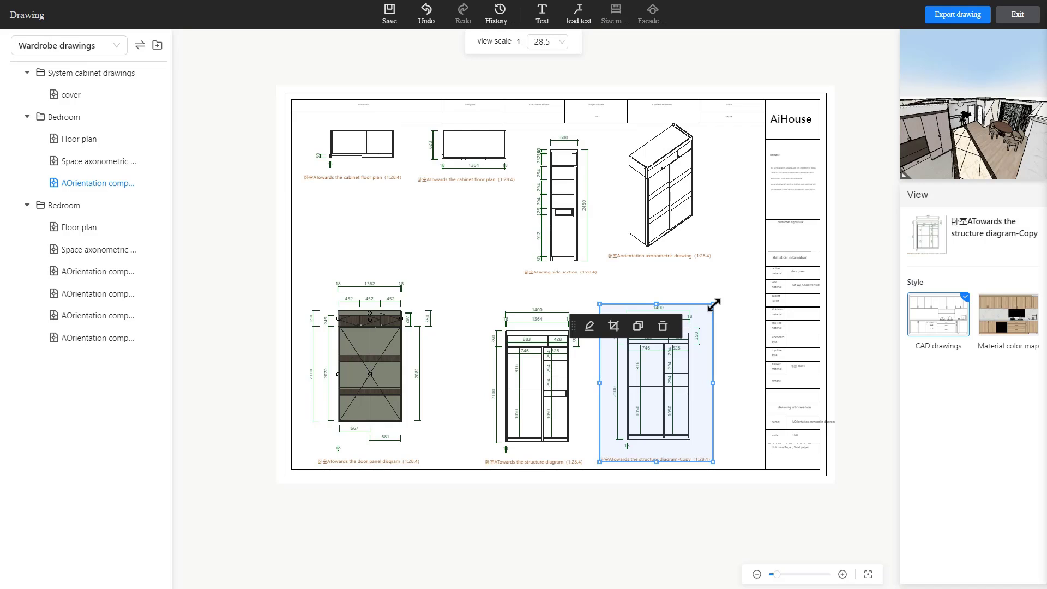
left_click_drag(714, 304, 731, 285)
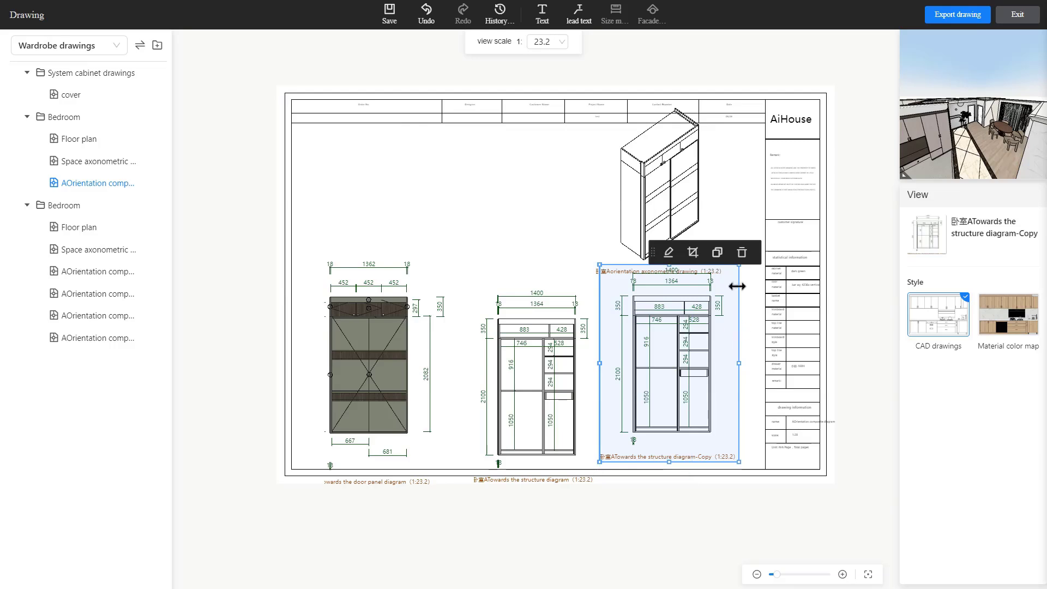
key("ctrl+z")
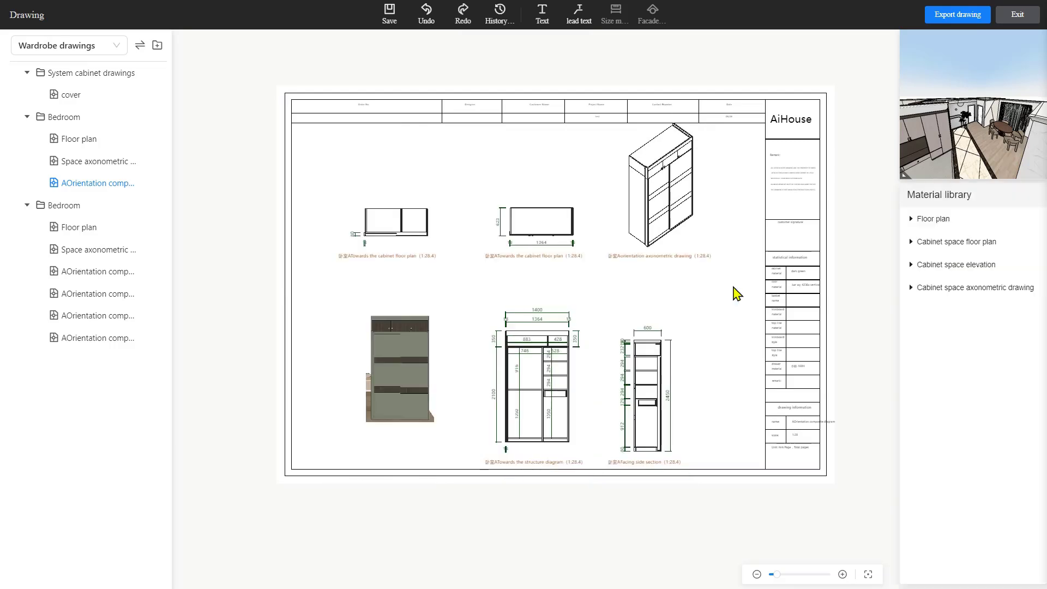
Crop the side section view closer at its upper and right edges and shift it up and right toward the title block
left_click(665, 402)
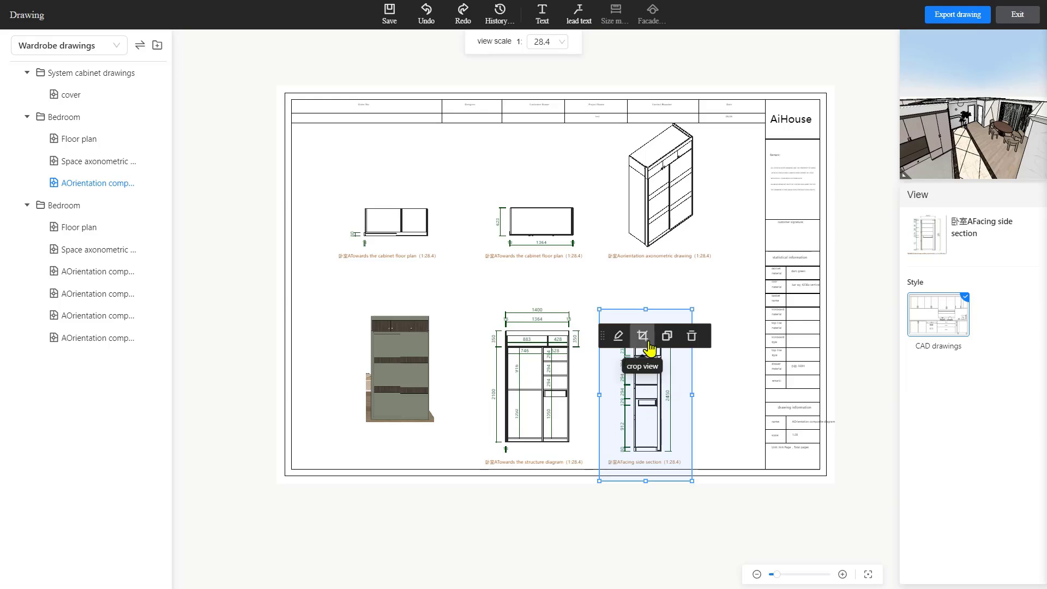
left_click(645, 339)
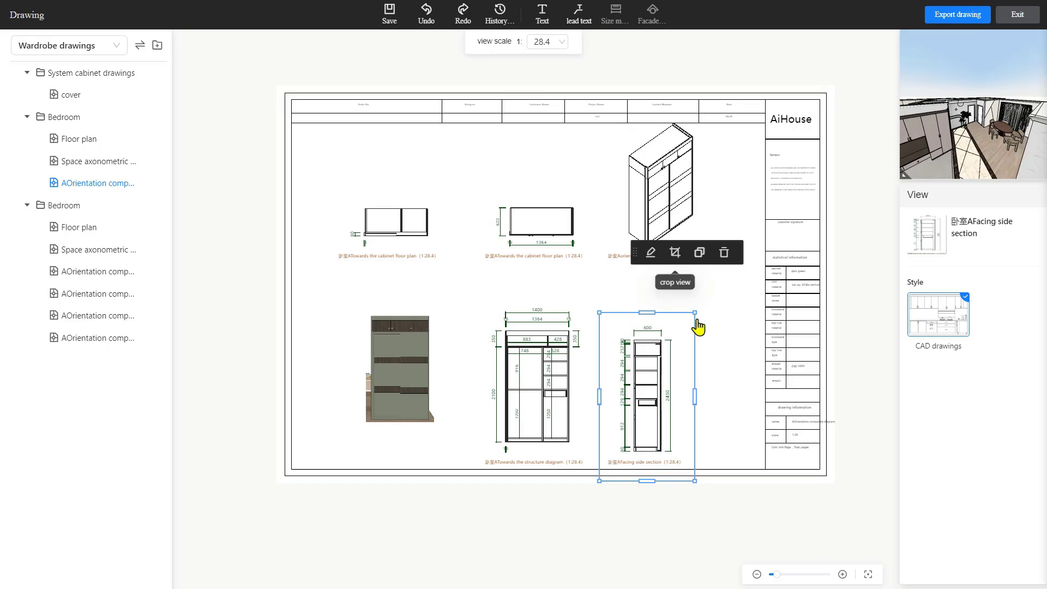
left_click_drag(697, 332, 682, 334)
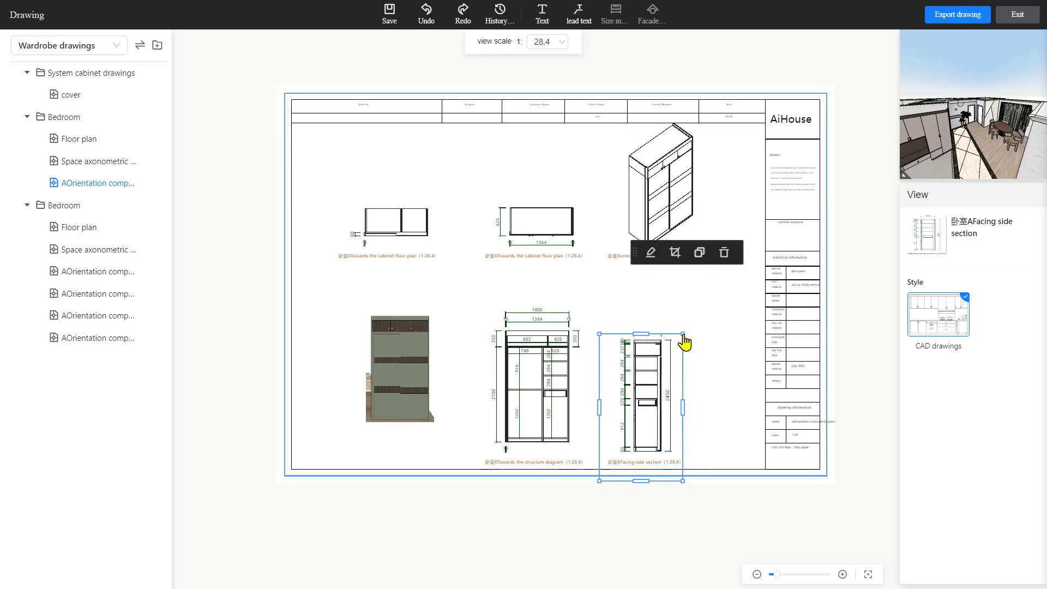
left_click(665, 307)
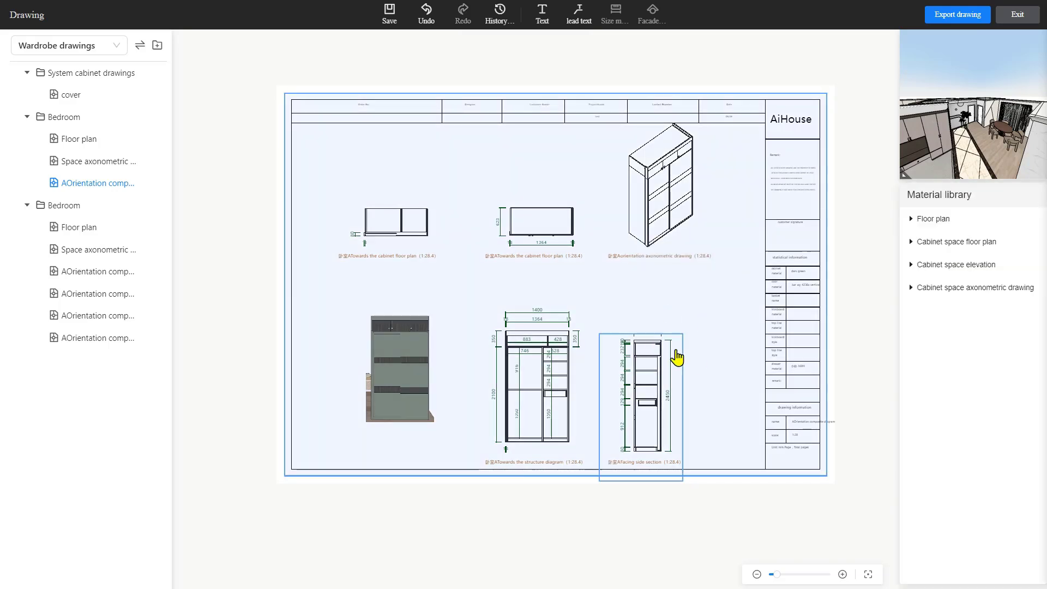
left_click(653, 403)
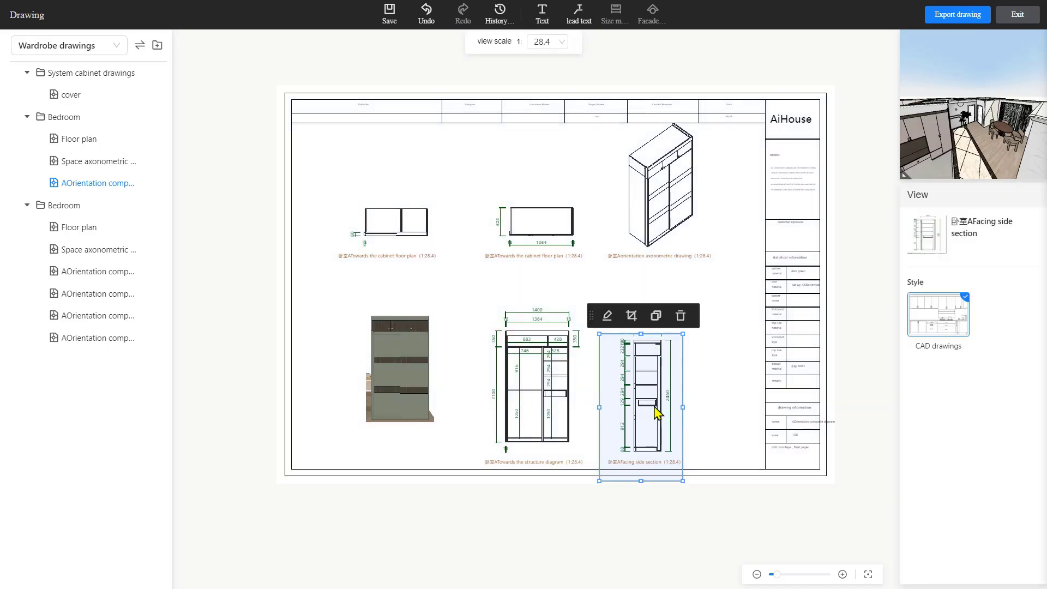
left_click_drag(657, 413, 716, 387)
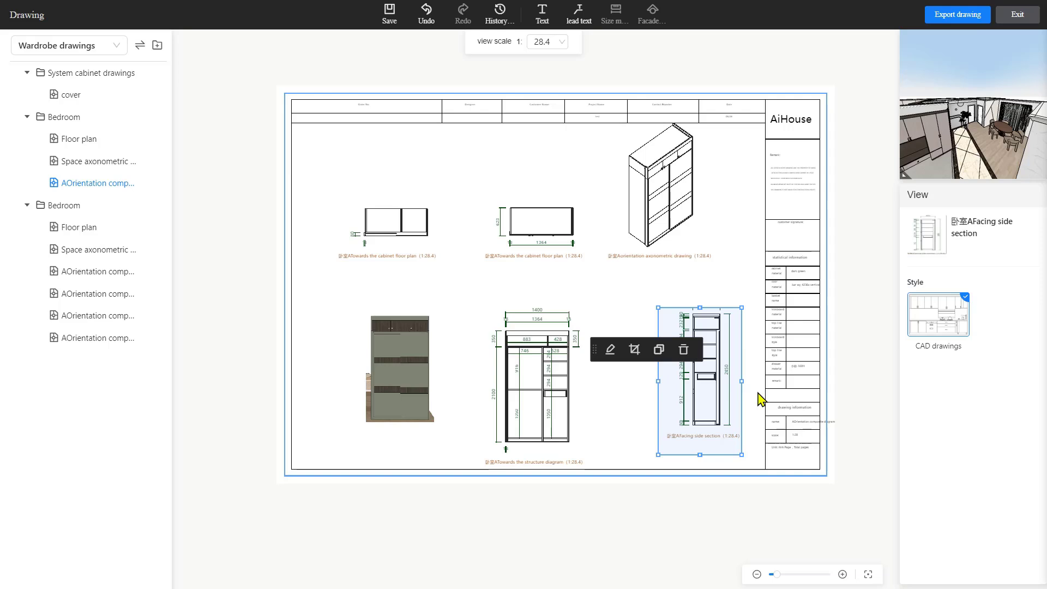
Open the structure diagram for editing and add a vertical size marking on its right side, from the upper cabinet's base to the second shelf
left_click(548, 369)
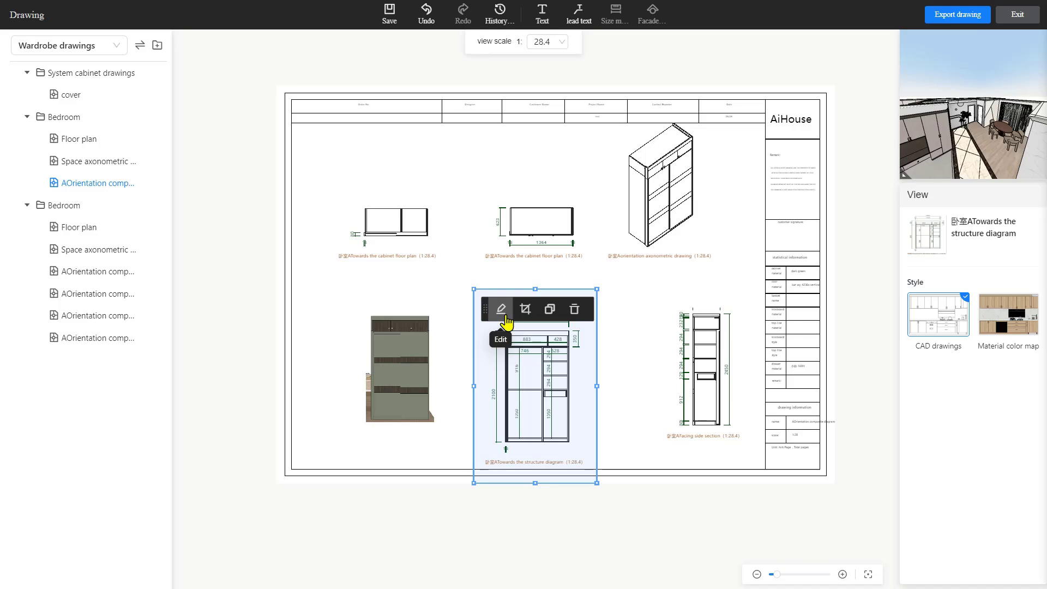
double_click(555, 383)
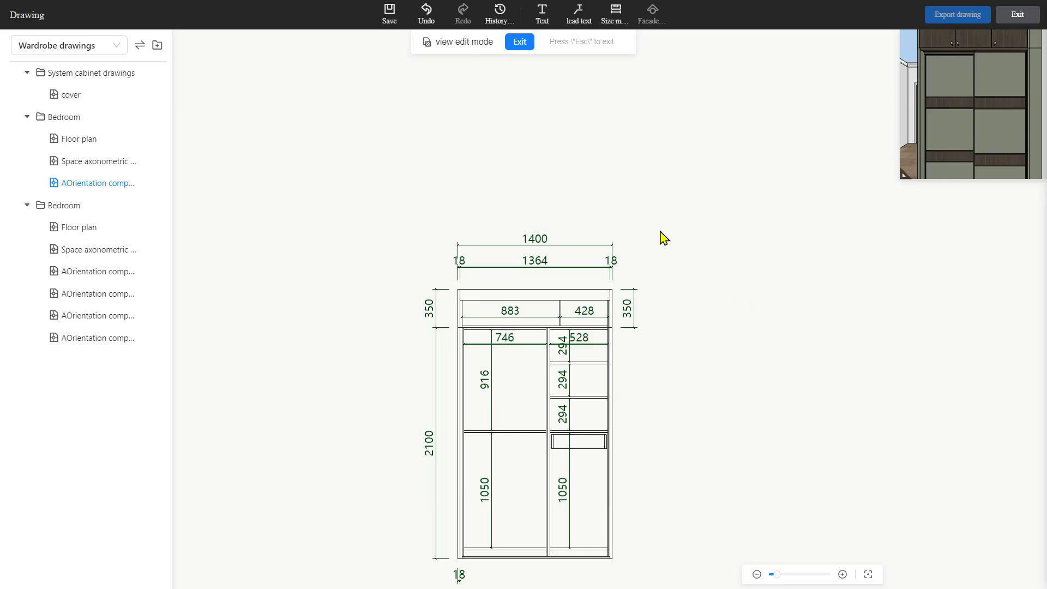
left_click(549, 24)
left_click(583, 31)
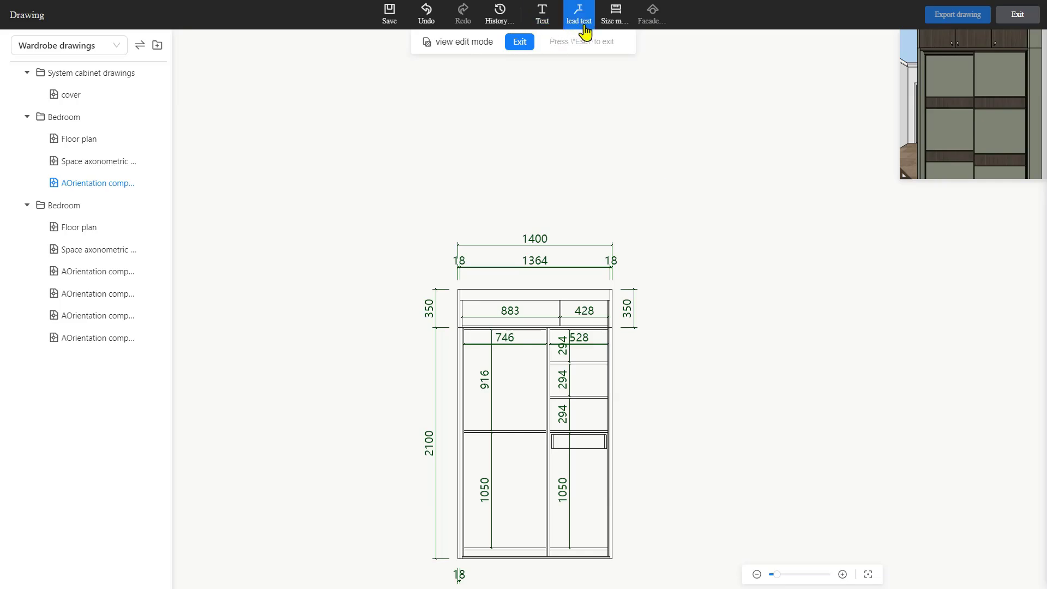
left_click(620, 21)
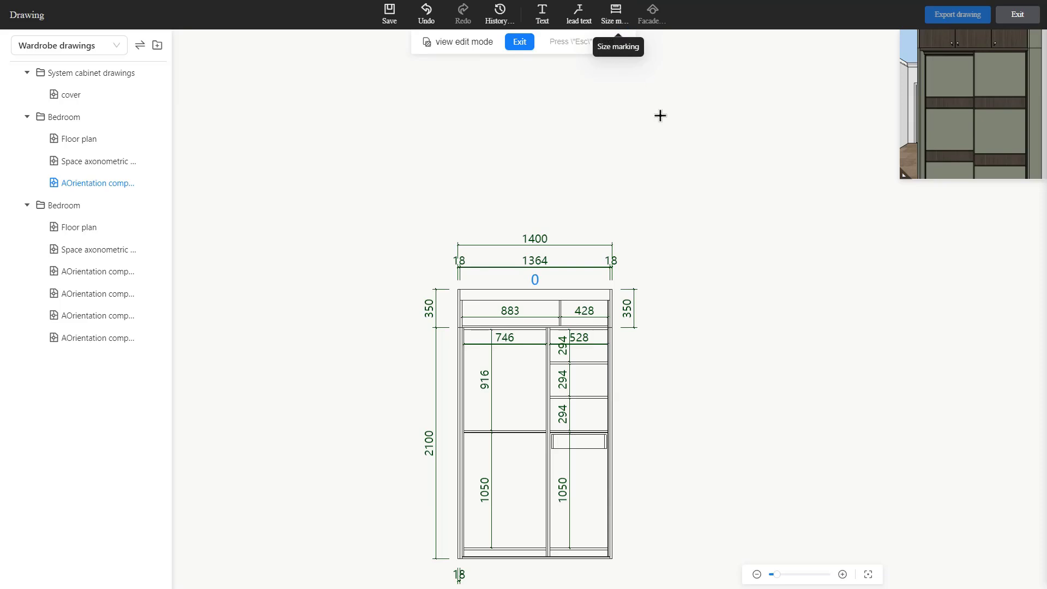
scroll(625, 343, "up", 5)
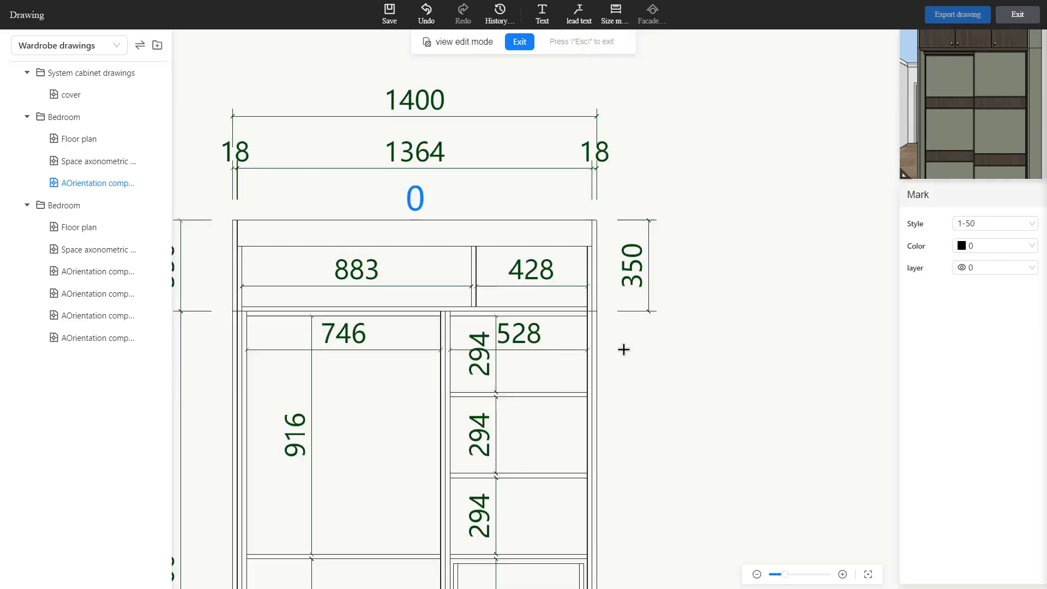
left_click(581, 304)
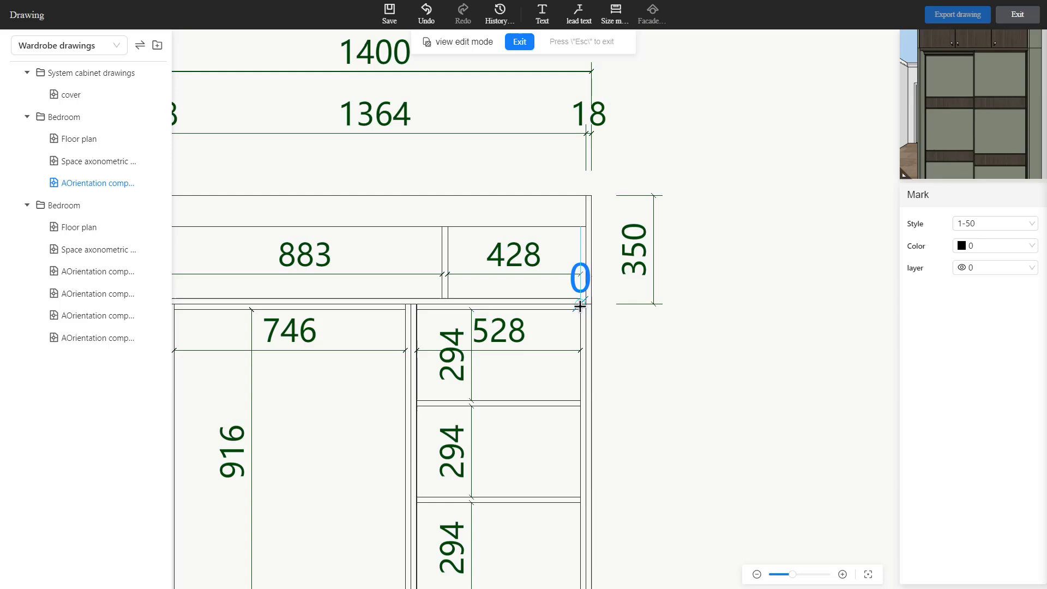
left_click(580, 491)
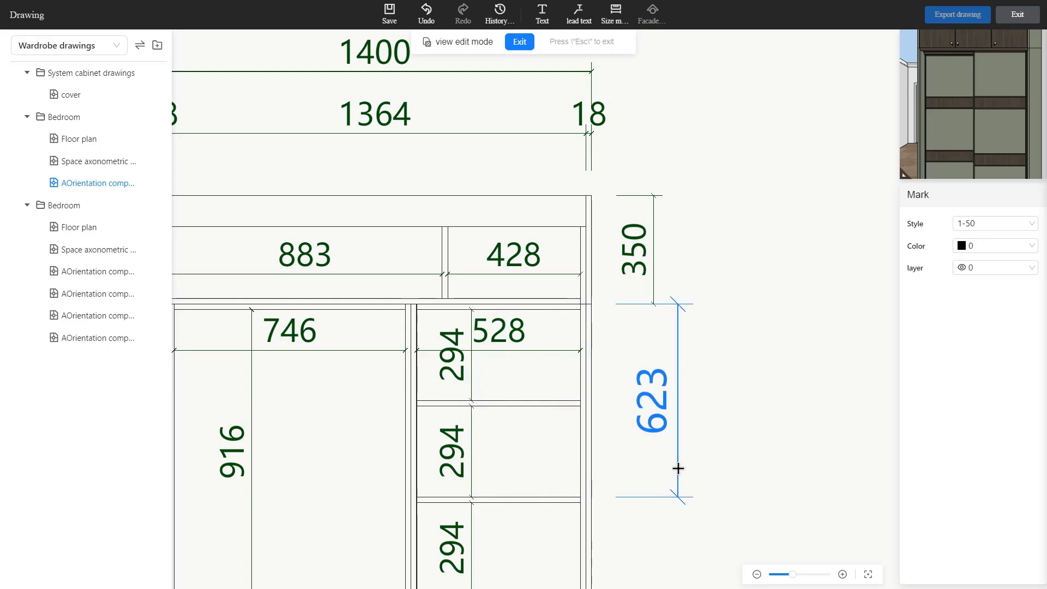
left_click(677, 467)
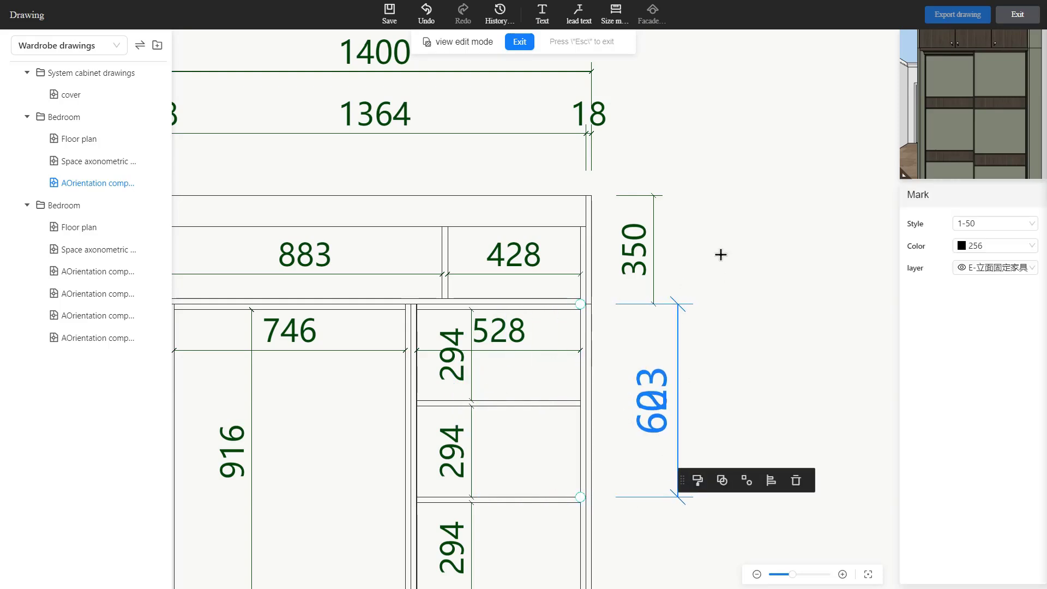
Copy the new size marking's format onto the upper cabinet's 350 marking on the right side
scroll(727, 345, "down", 4)
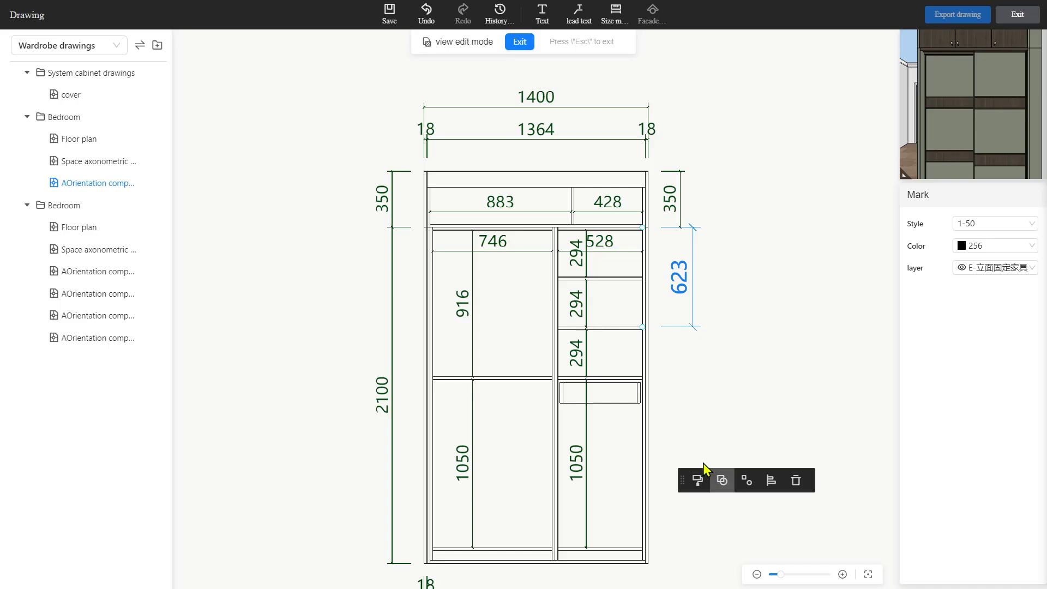
left_click_drag(677, 485, 667, 347)
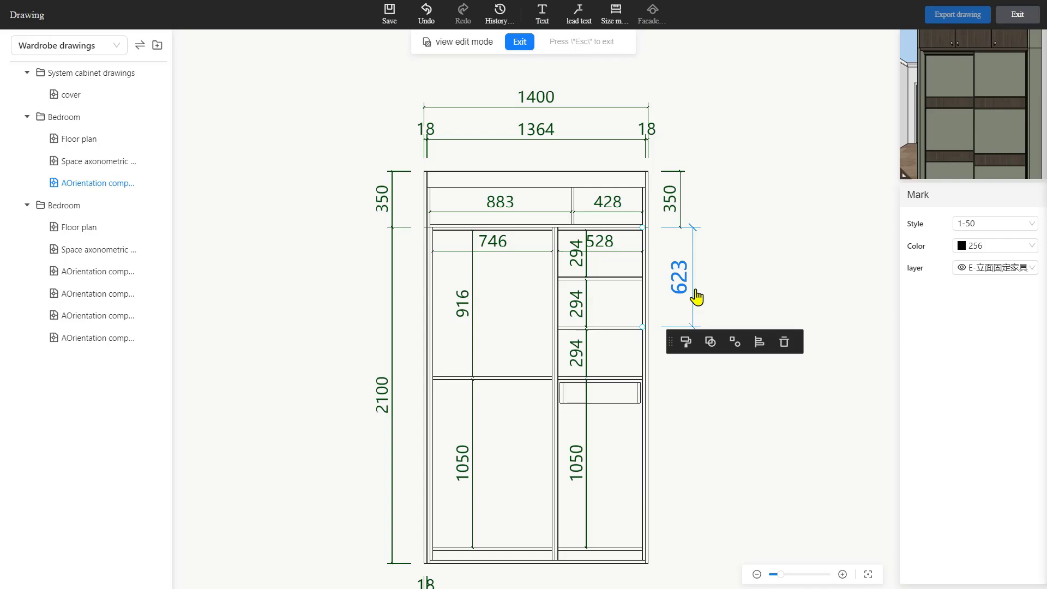
left_click(686, 341)
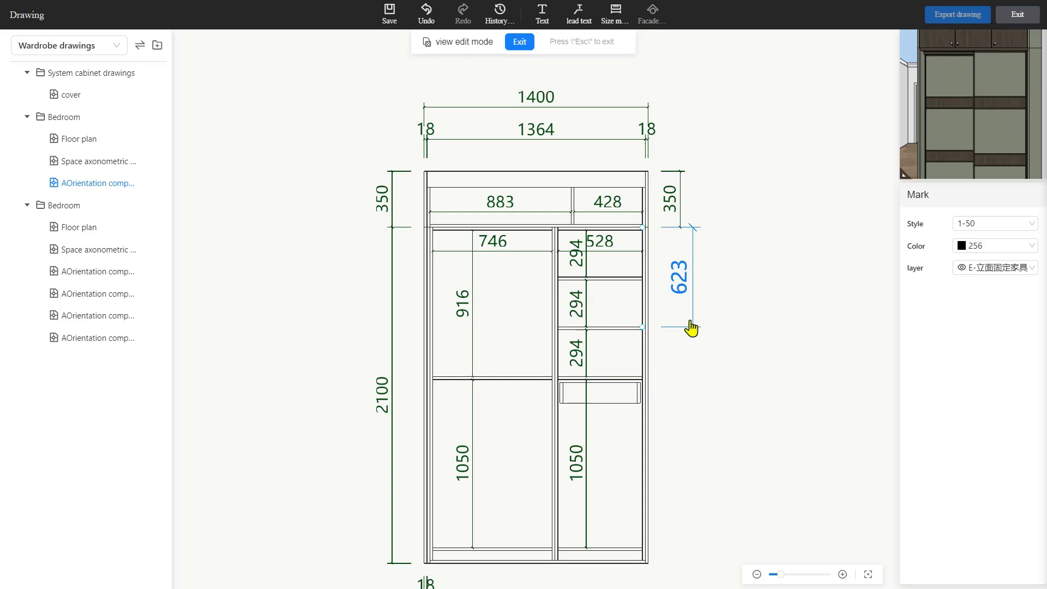
left_click(674, 205)
left_click(666, 199)
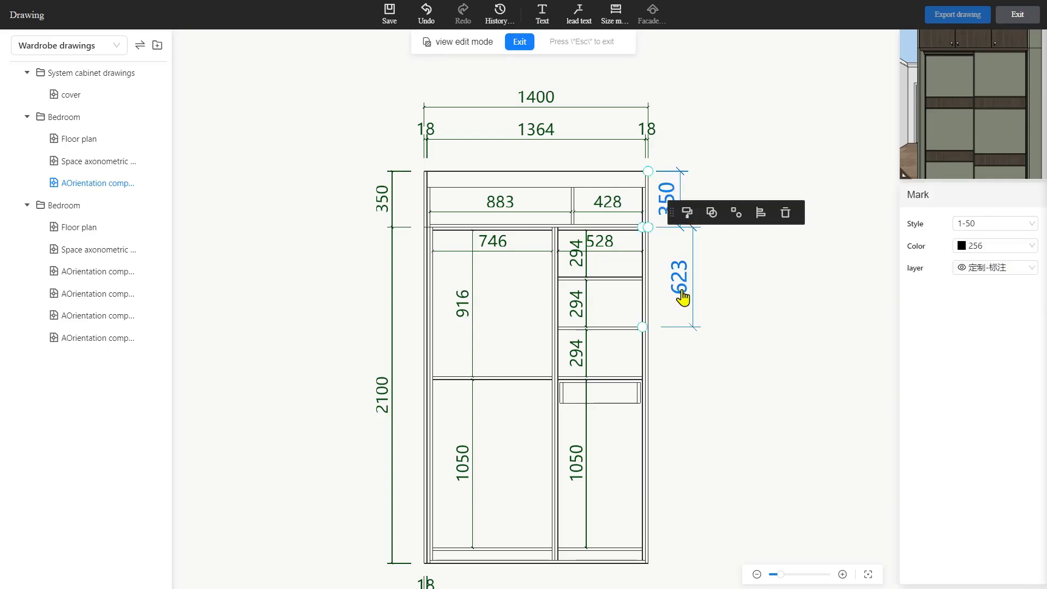
Merge the new vertical size marking with the 350 marking directly above it
left_click(685, 291)
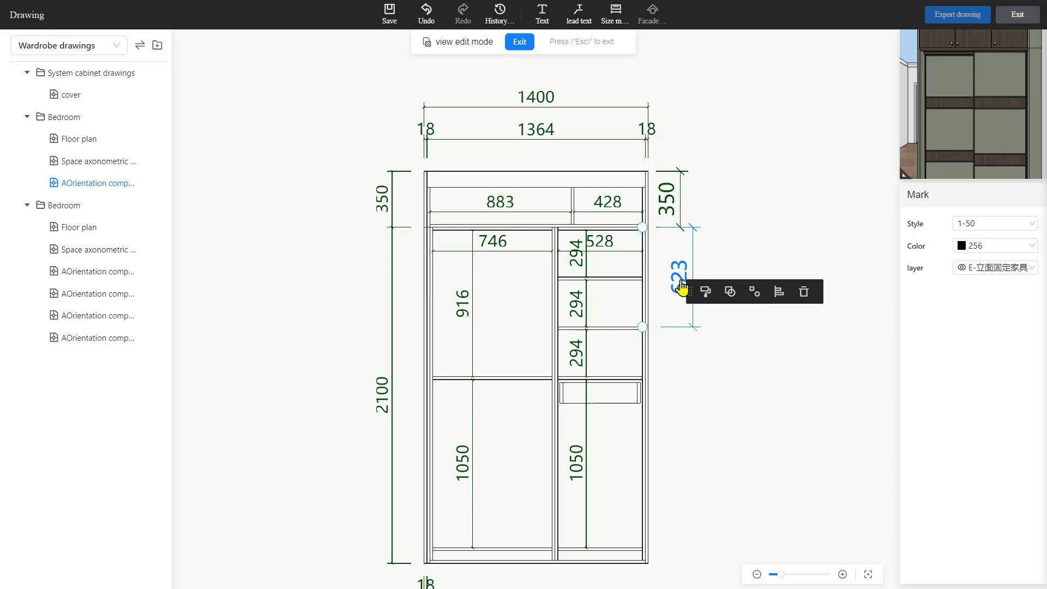
left_click(731, 293)
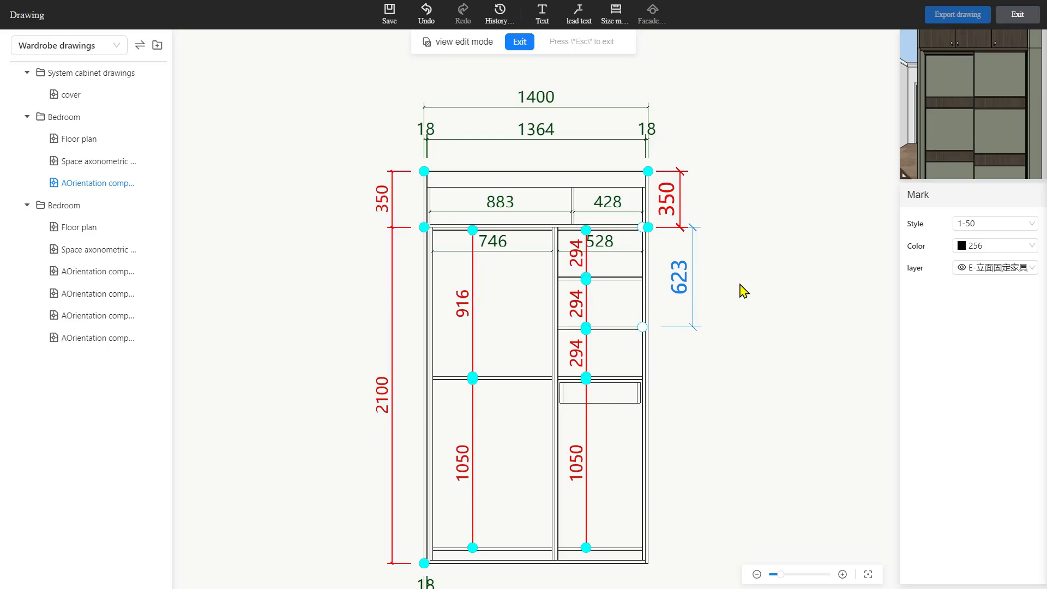
left_click(681, 213)
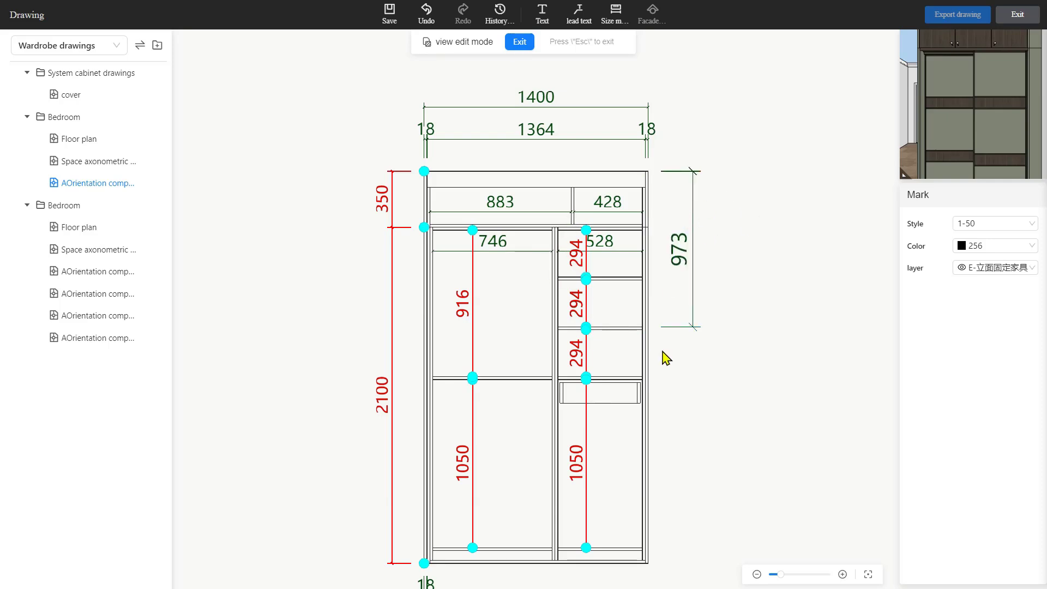
left_click(700, 246)
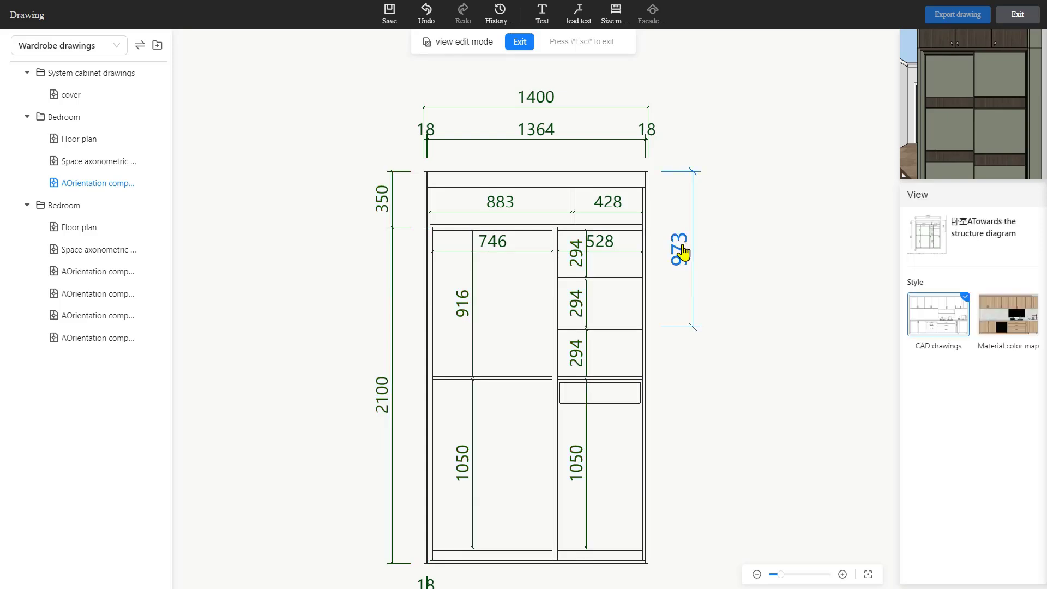
Split the merged vertical size marking in two at the base of the upper cabinet
left_click(683, 248)
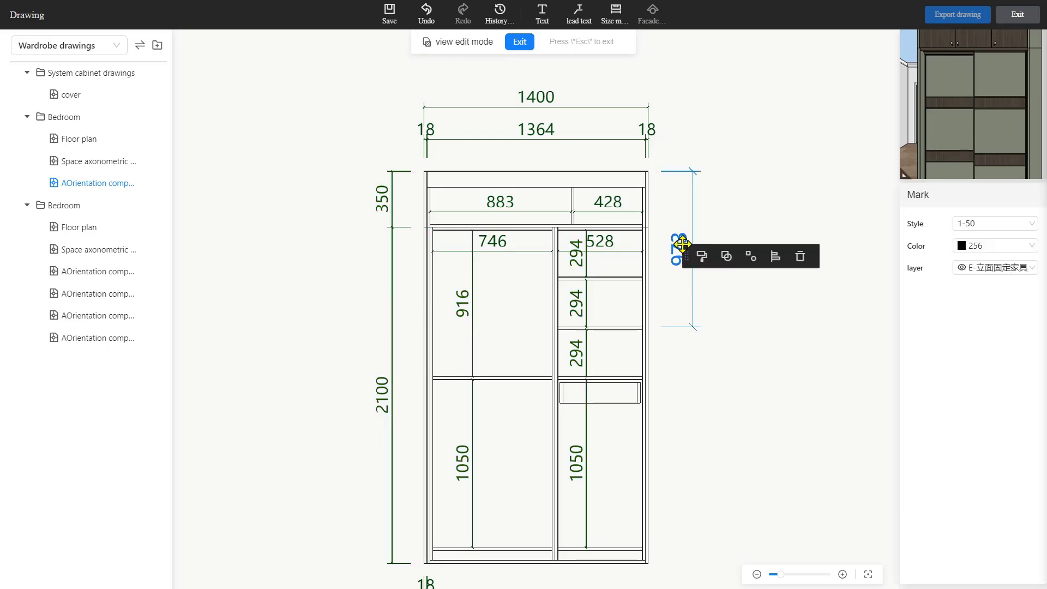
left_click(751, 258)
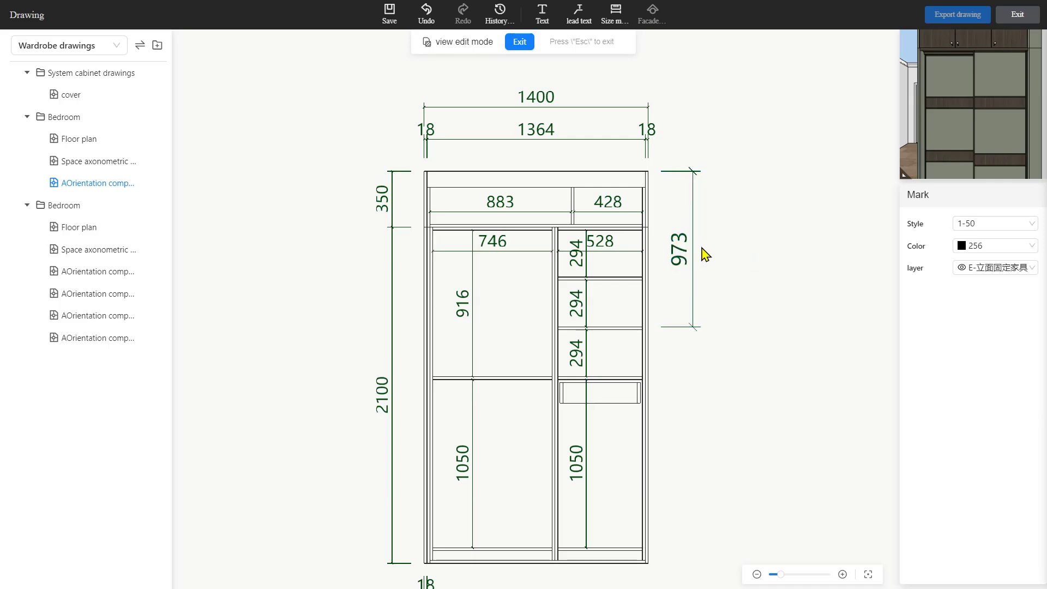
scroll(645, 249, "up", 2)
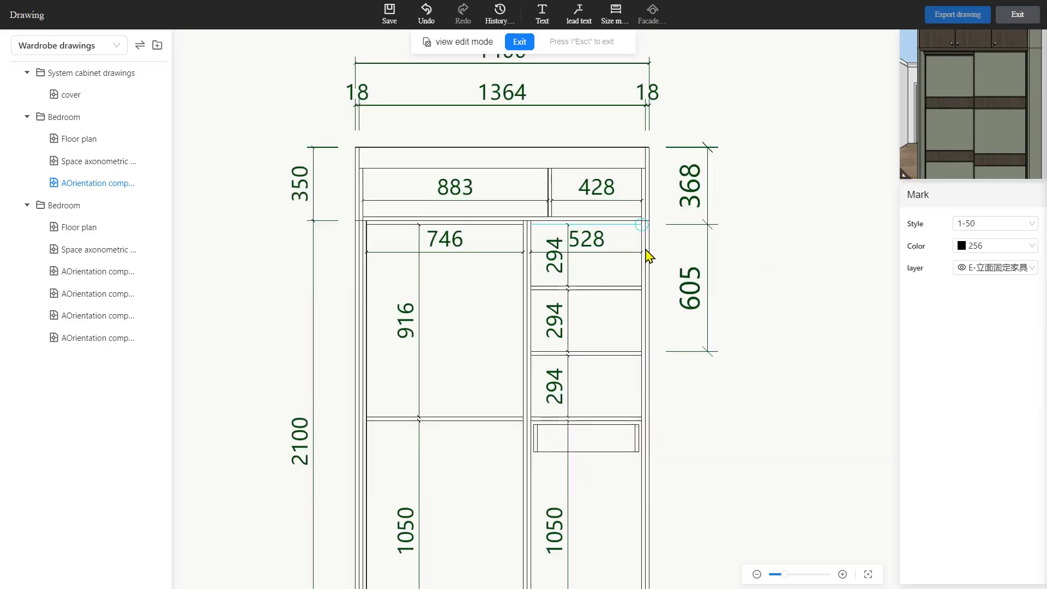
left_click(649, 222)
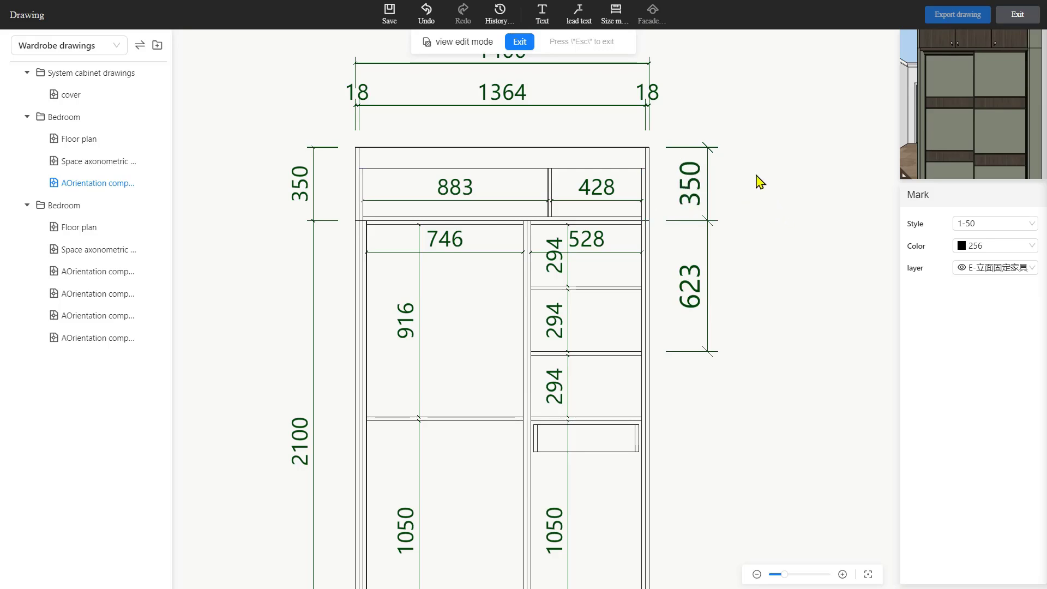
Align the two right-hand vertical size markings in one line closer to the wardrobe and save the drawing
scroll(751, 246, "down", 1)
left_click(657, 271)
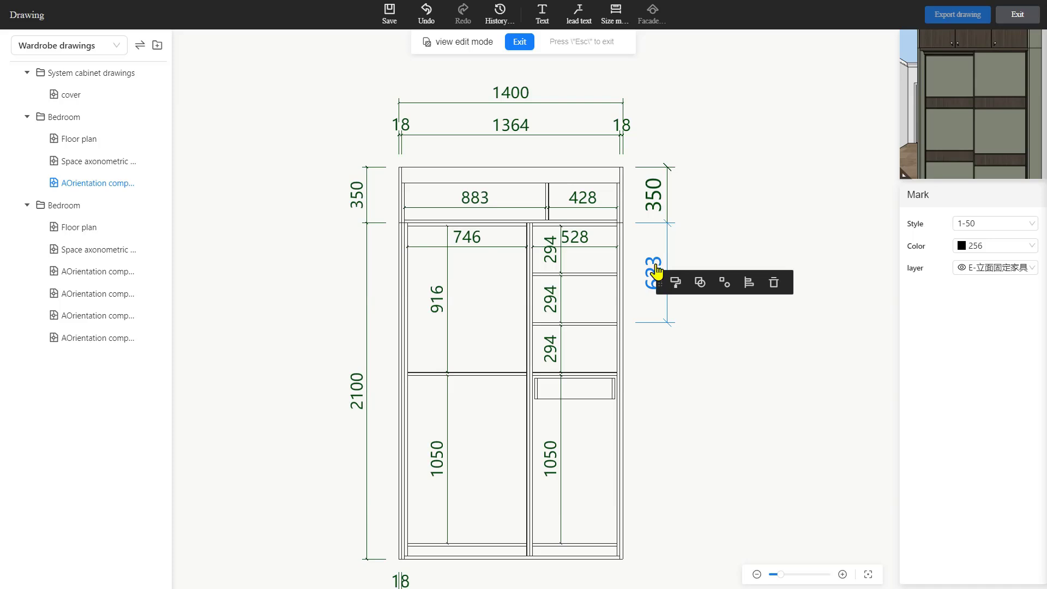
left_click(749, 282)
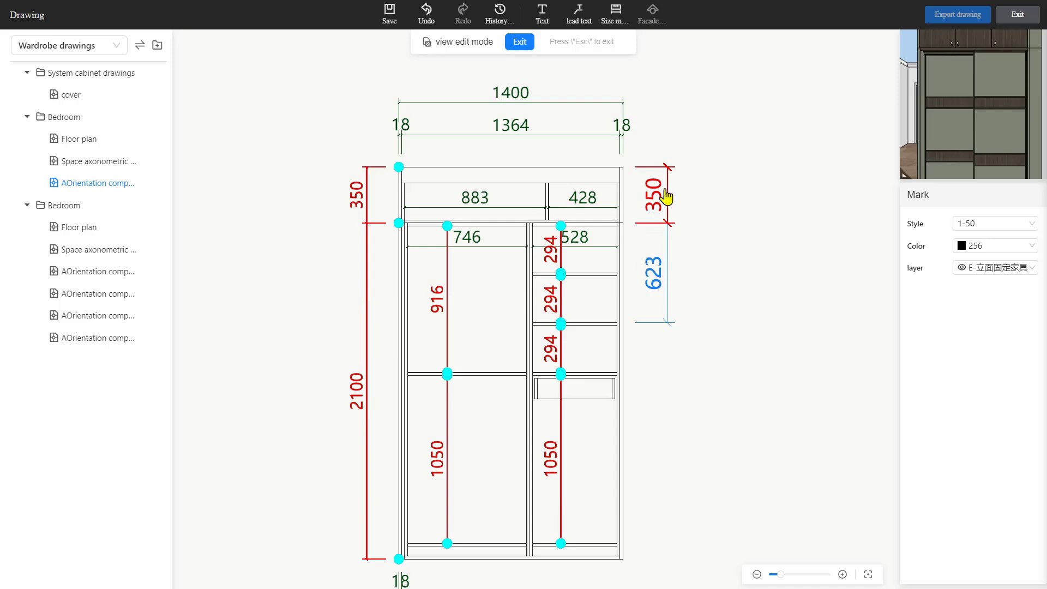
left_click_drag(667, 197, 655, 238)
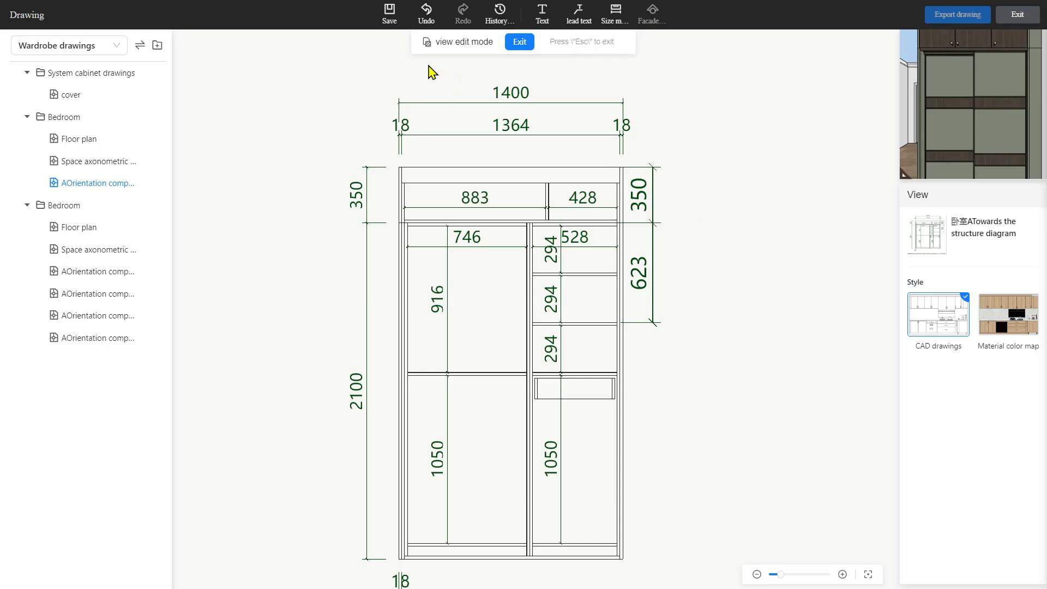
left_click(393, 28)
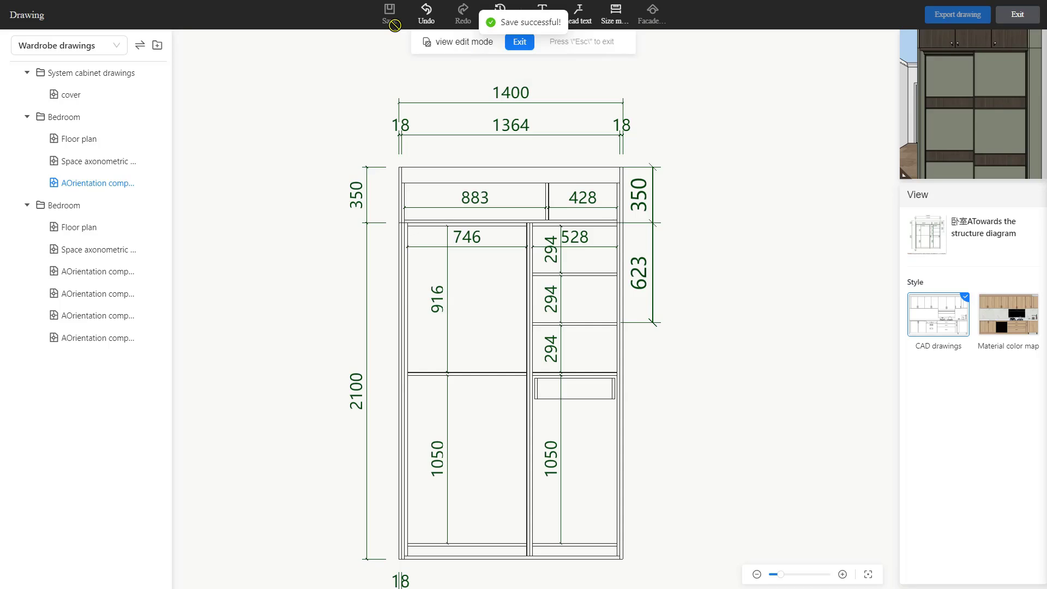
Show the drawing's history records, then exit view edit mode to return to the full wardrobe sheet
left_click(506, 22)
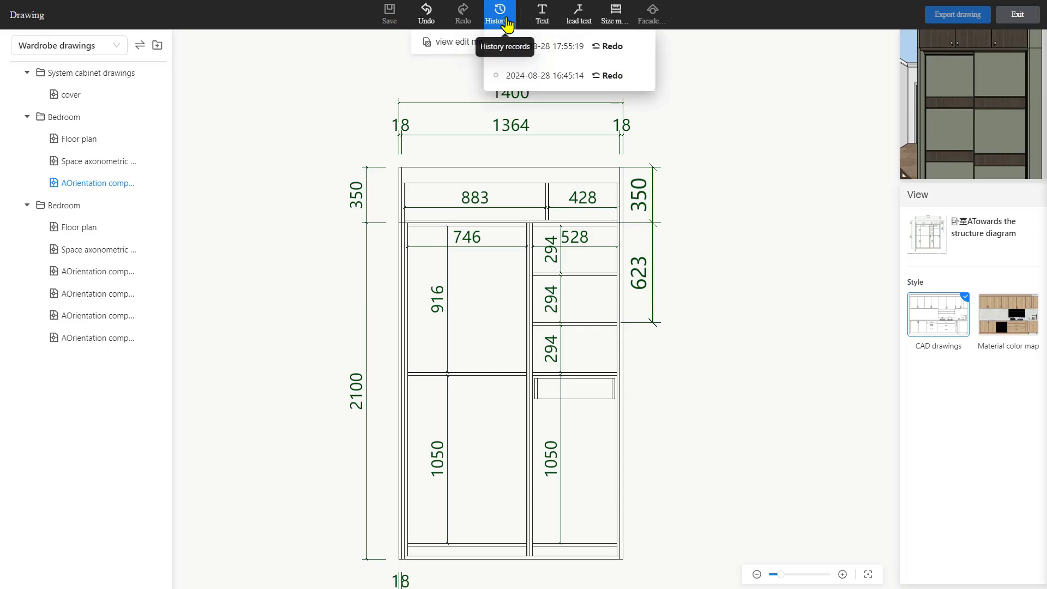
left_click(651, 121)
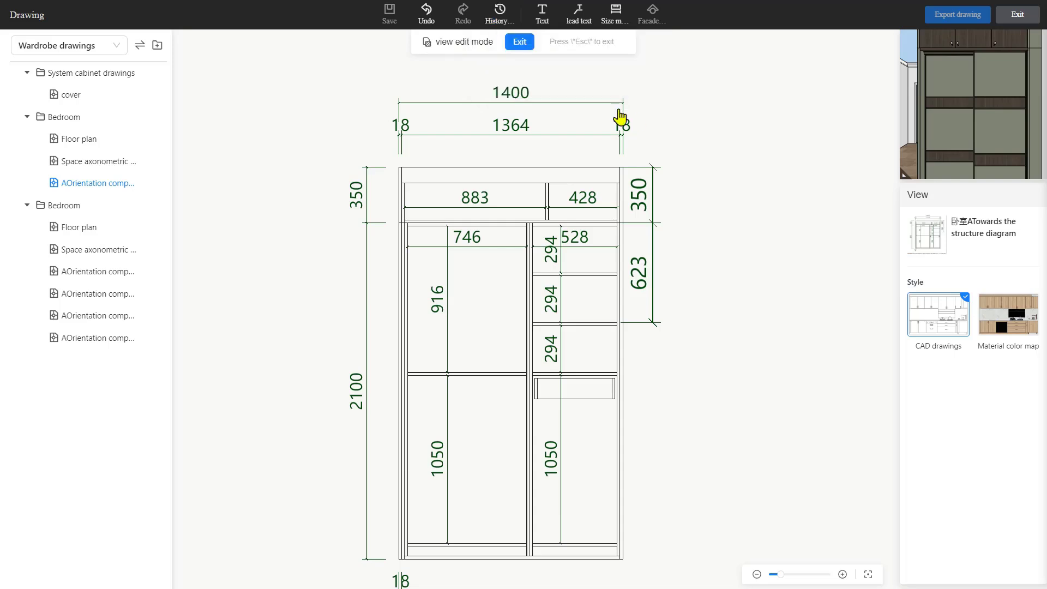
left_click(519, 43)
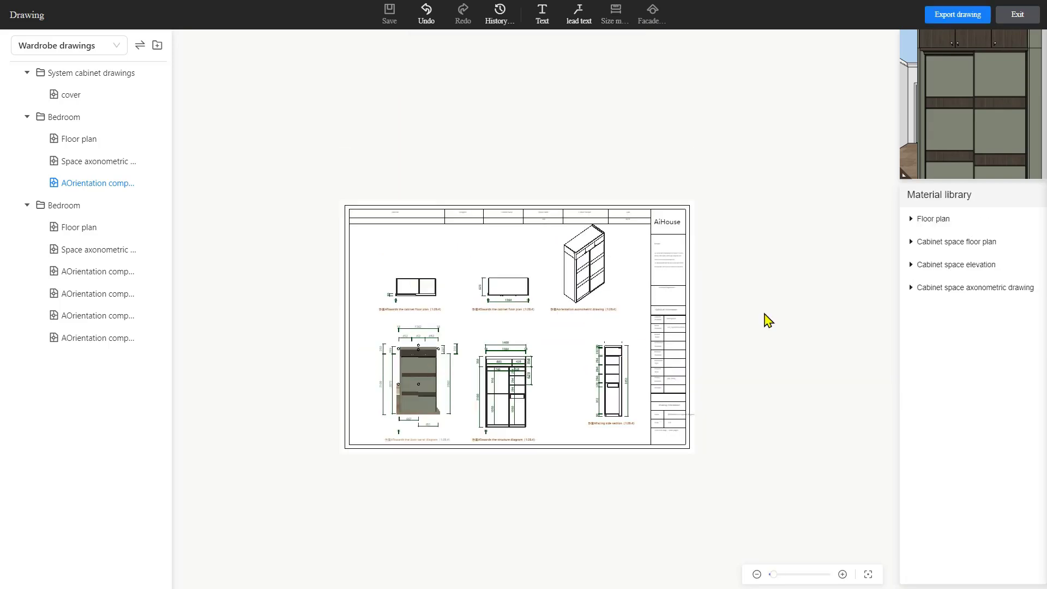
left_click_drag(744, 346, 780, 319)
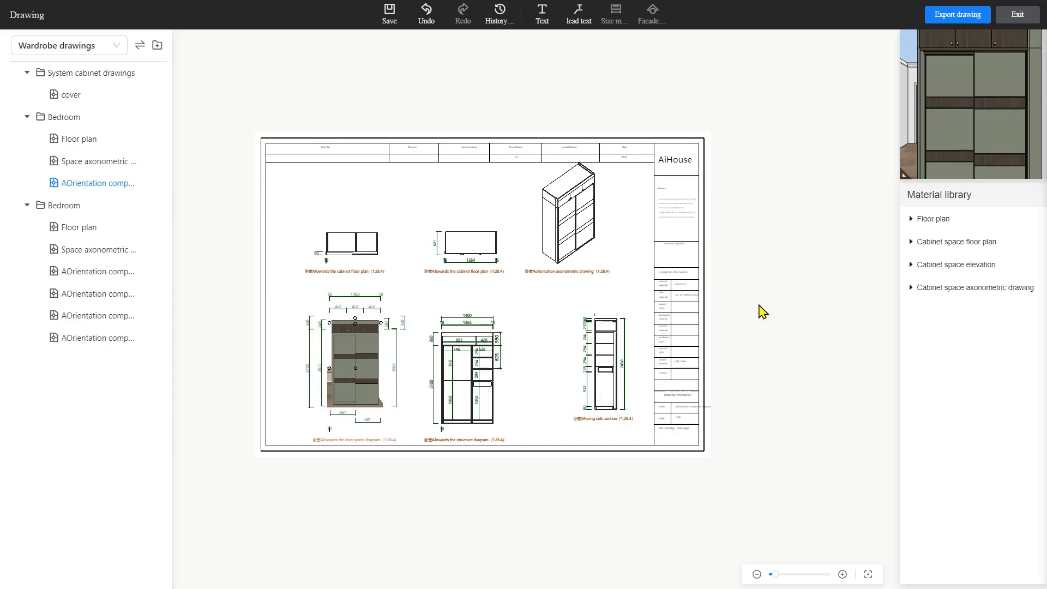
Open the drawing export settings and include all wardrobe drawings in the export range
left_click(951, 17)
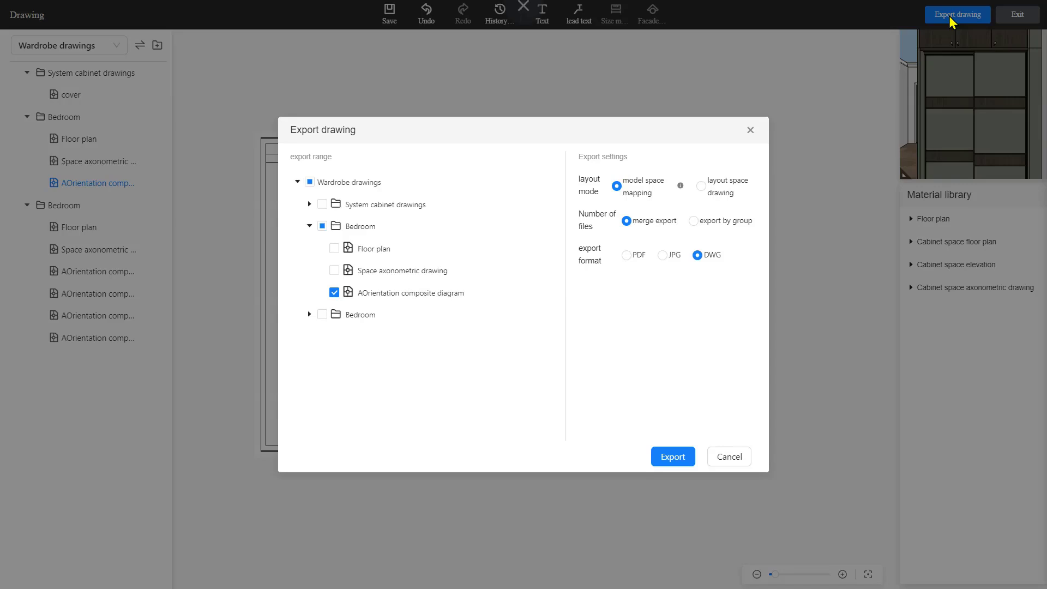
left_click(309, 182)
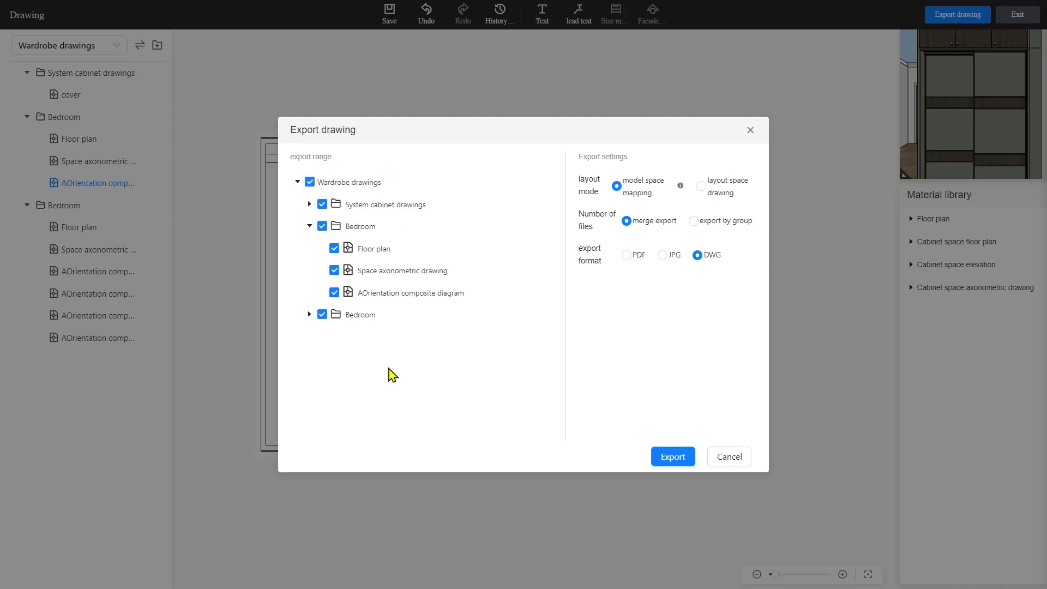
left_click(334, 270)
left_click(335, 270)
Try the PDF and JPG formats and per-group export, and set a merged DWG export in layout space drawing mode
left_click(633, 256)
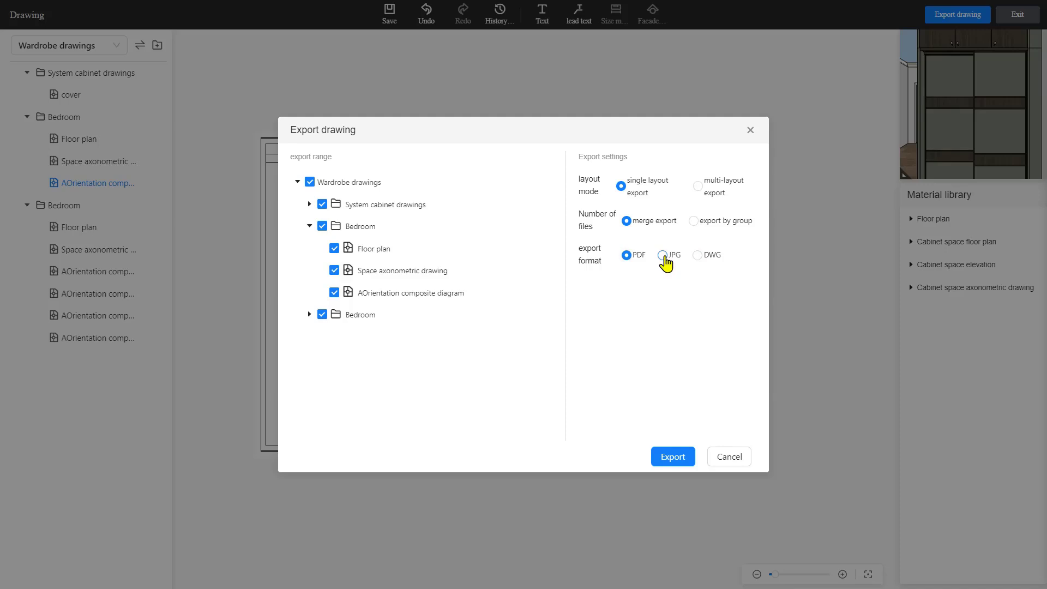
left_click(664, 256)
left_click(708, 256)
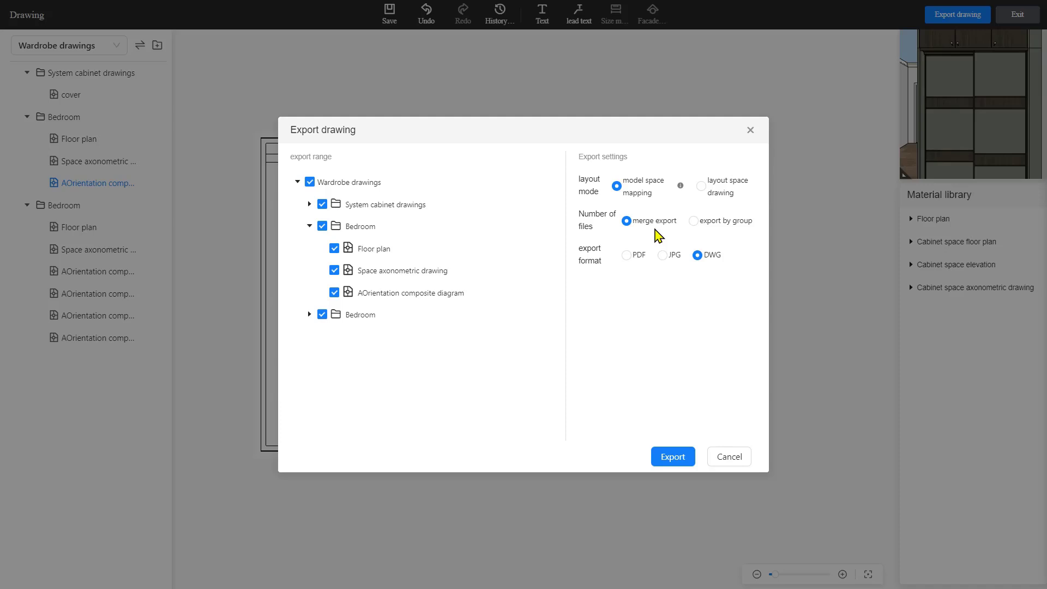
left_click(696, 226)
left_click(666, 224)
left_click(703, 188)
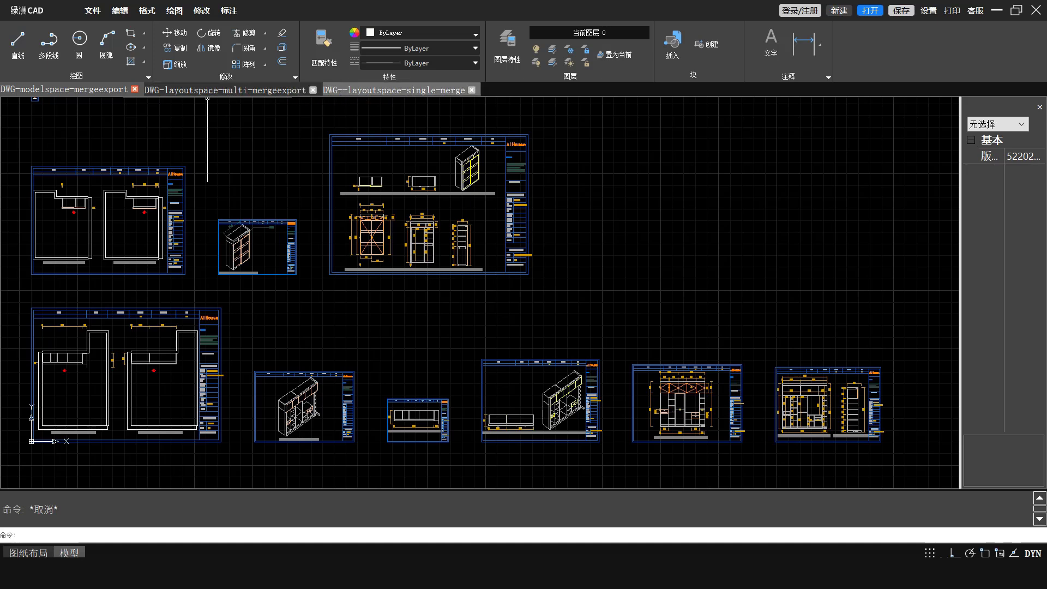
In 绿洲CAD, review the layout sheets of DWG-layoutspace-multi-mergeexport and the drawing DWG--layoutspace-single-merge
left_click(261, 97)
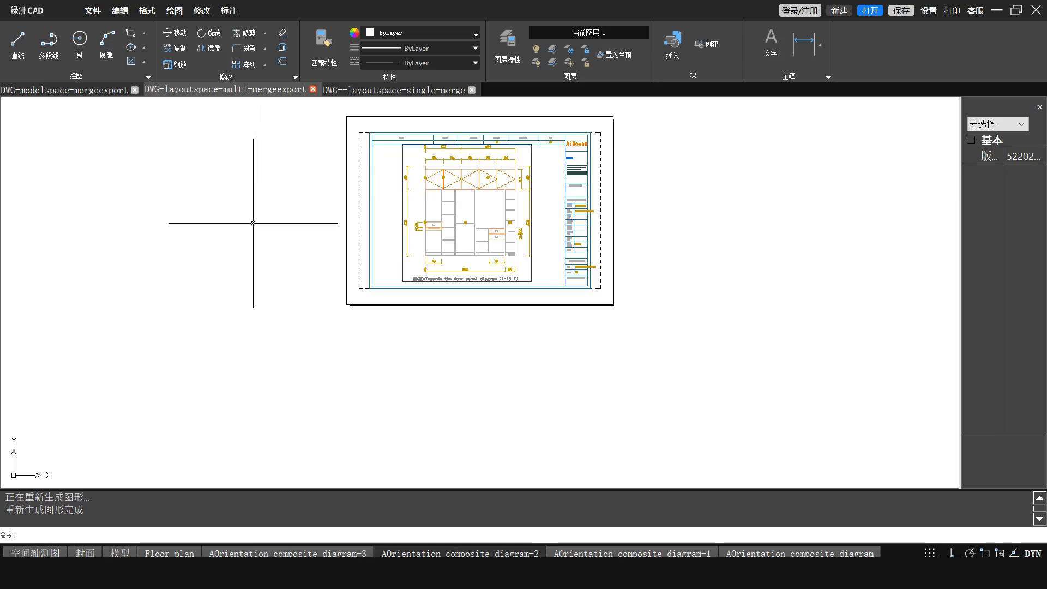
left_click(240, 553)
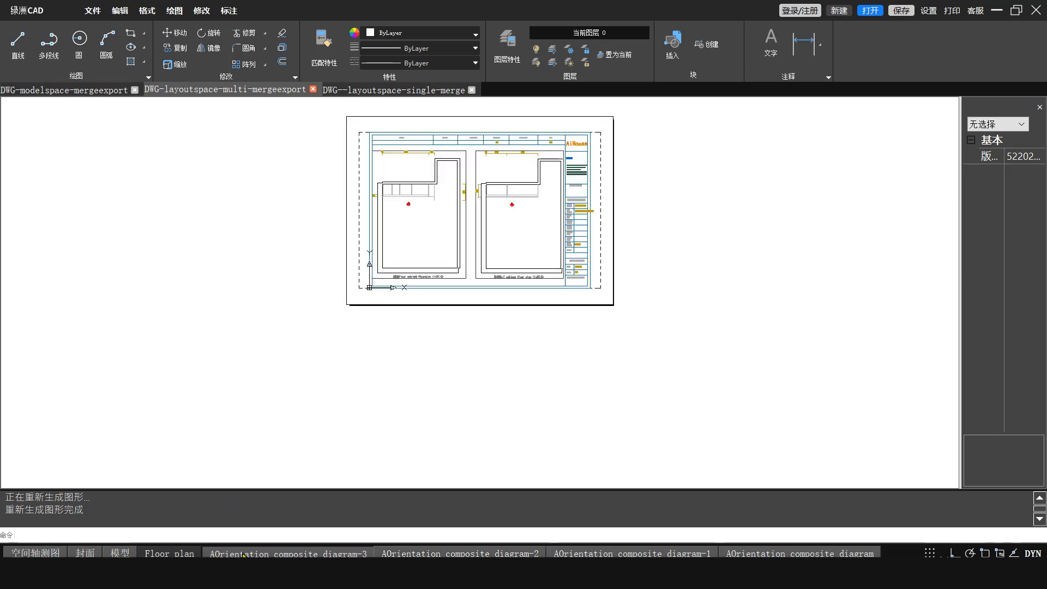
left_click(415, 553)
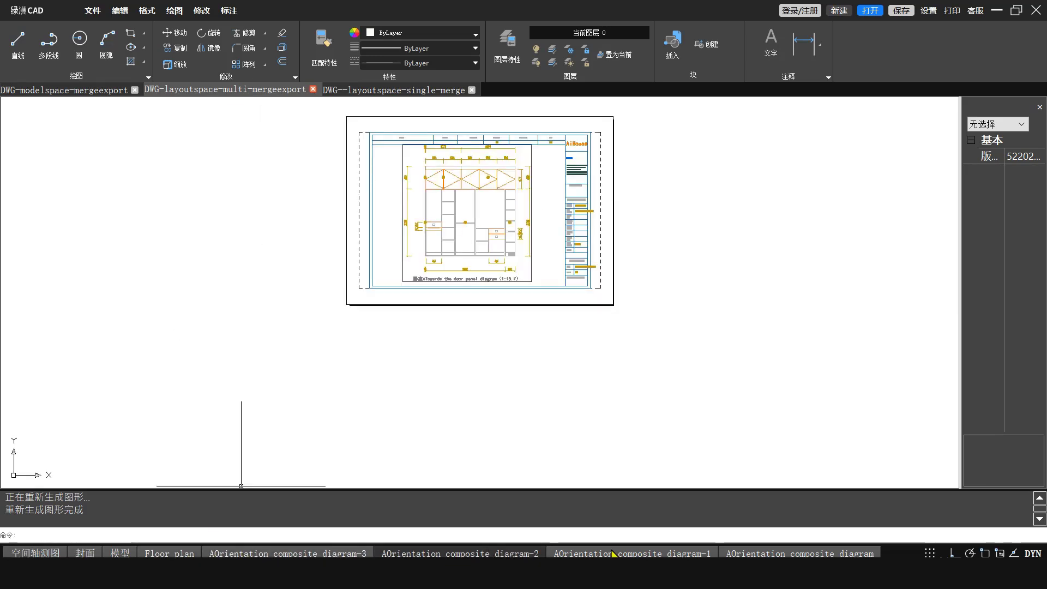
left_click(767, 553)
left_click(767, 554)
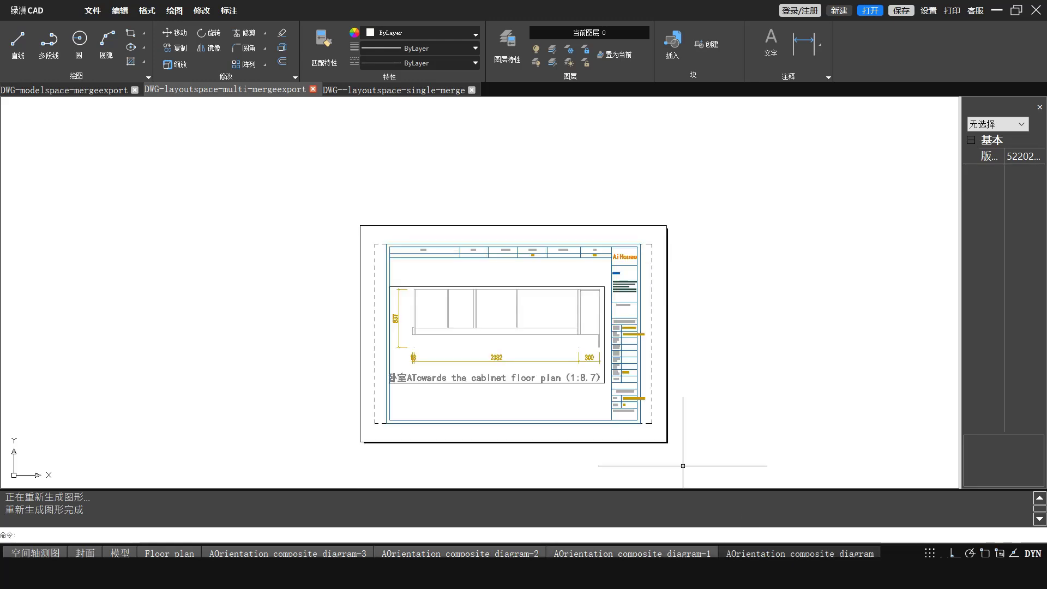
left_click(419, 86)
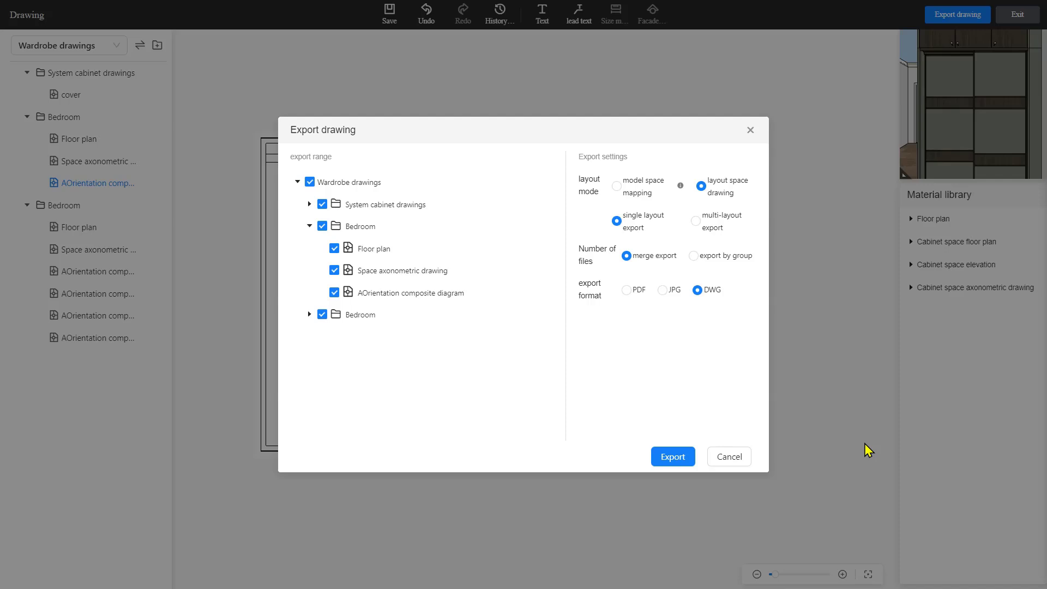
Cancel the export in AiHouse and exit the drawing layout to the floor plan
left_click(748, 456)
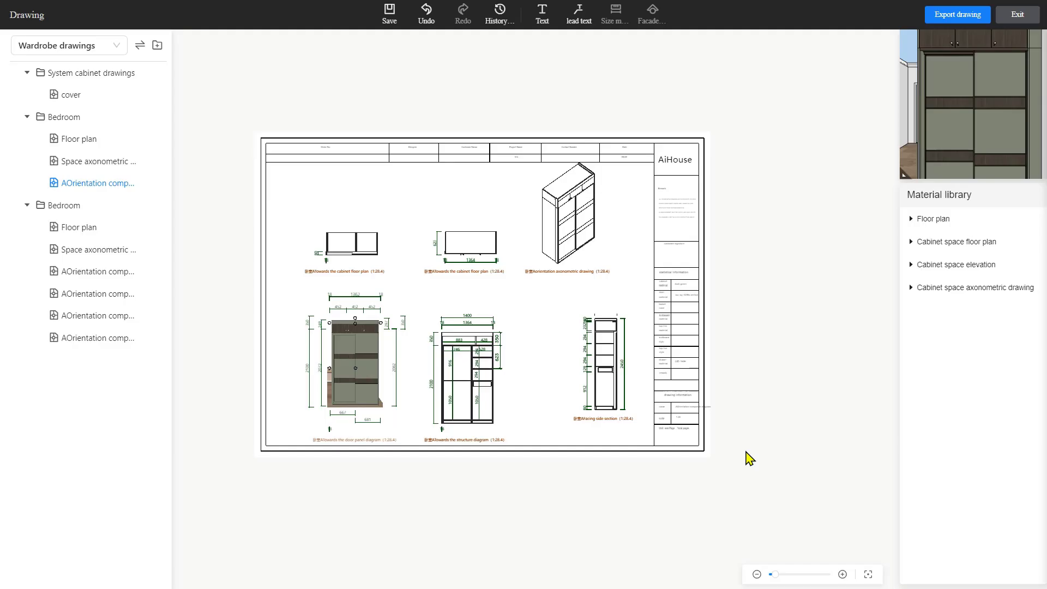
left_click(1018, 14)
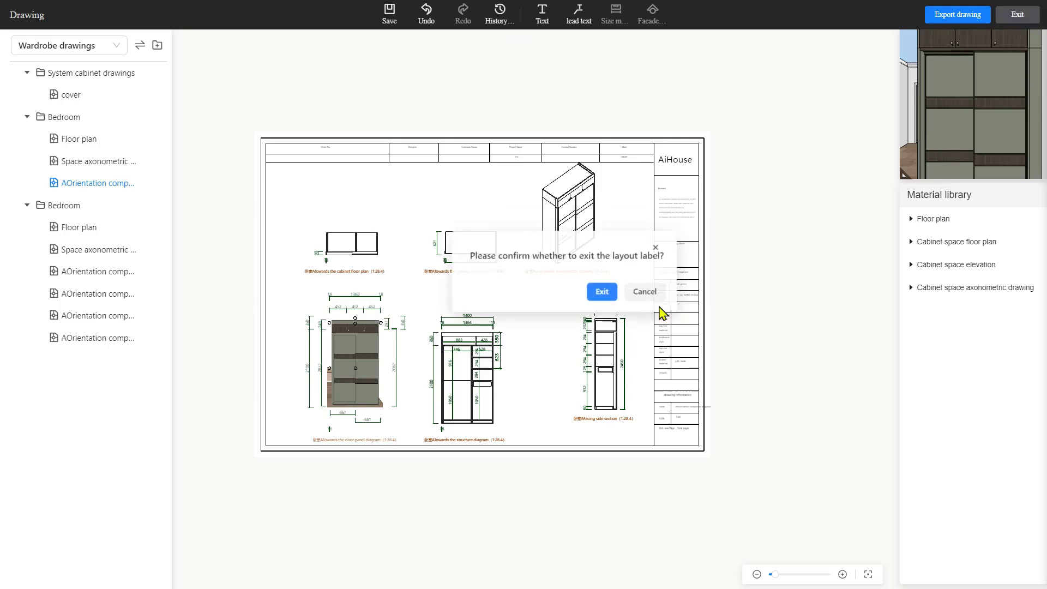
left_click(565, 317)
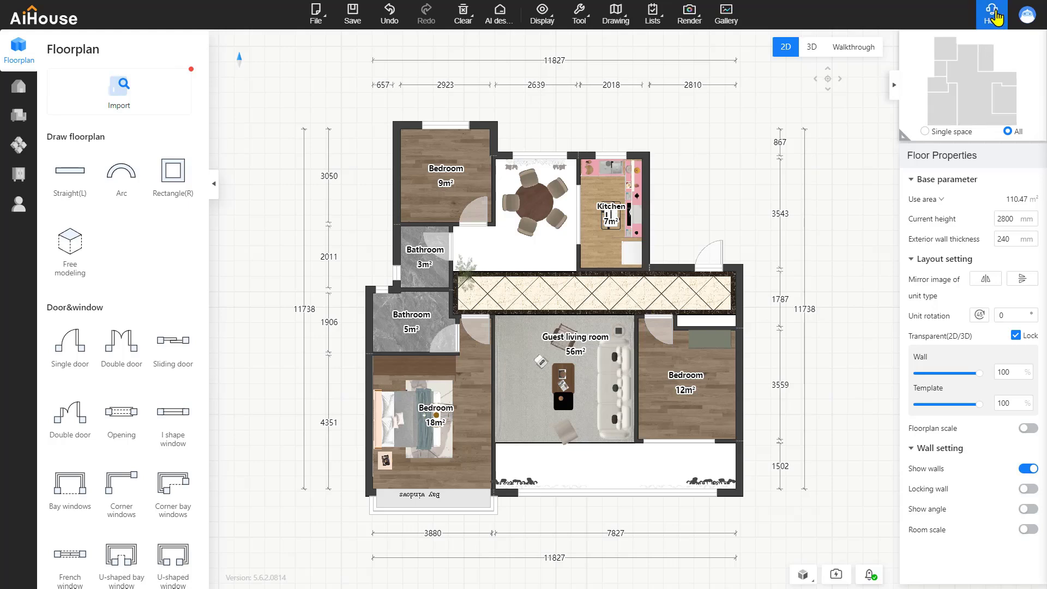
Show the available help options
mouse_move(995, 12)
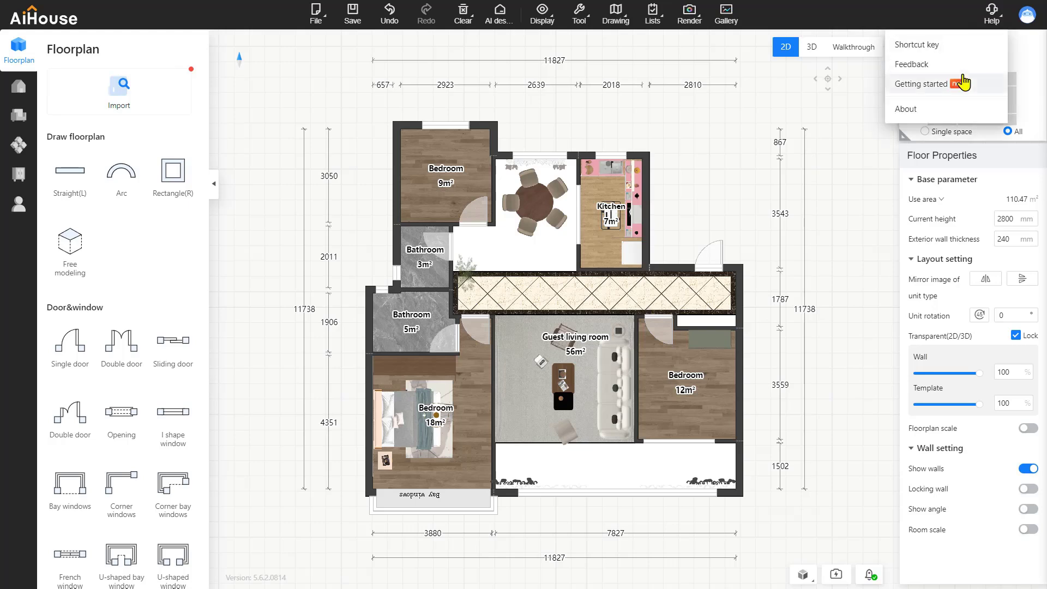